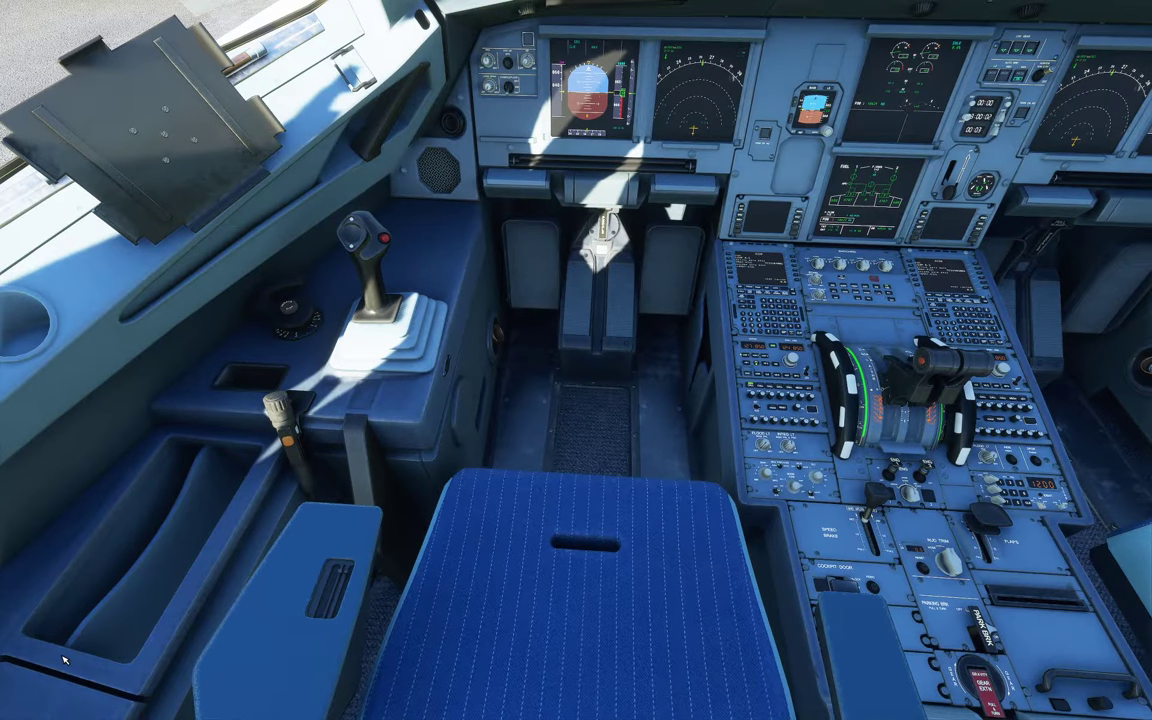
Step: Bring up the in-flight Options pause menu over the cockpit with Esc
{"action": "key", "text": "Escape"}
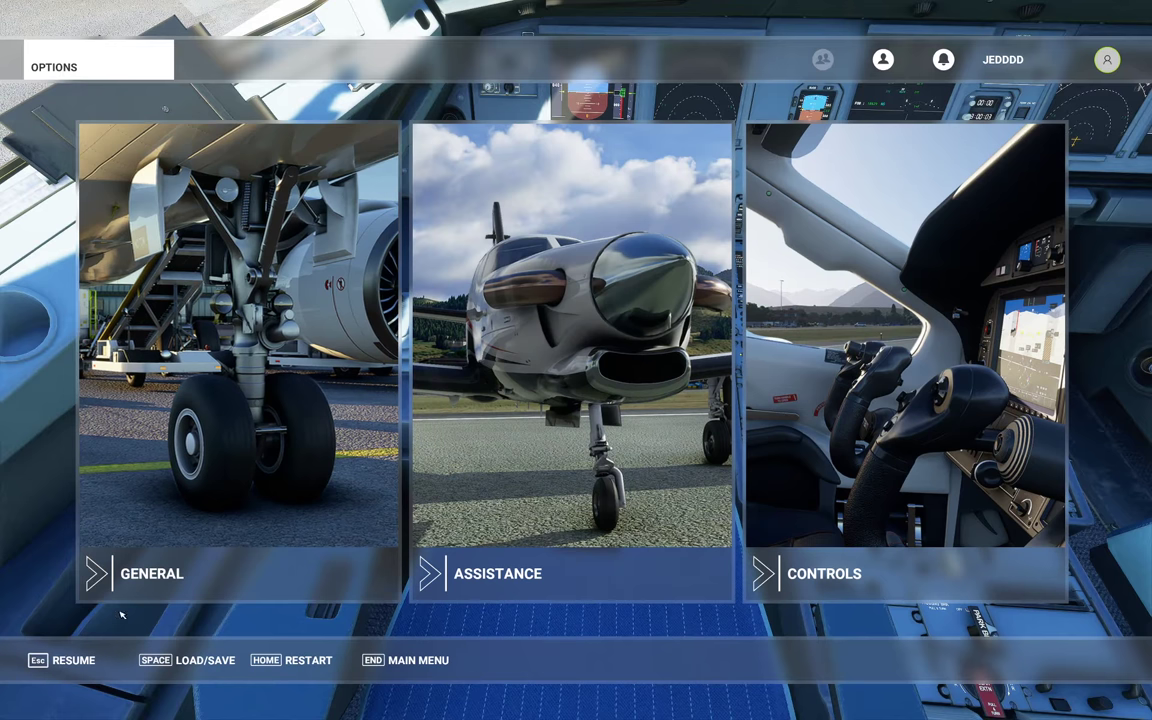
Step: Show the Controls bindings for the Saitek Pro Flight X-55 Rhino Stick
{"action": "left_click", "coordinate": [893, 420]}
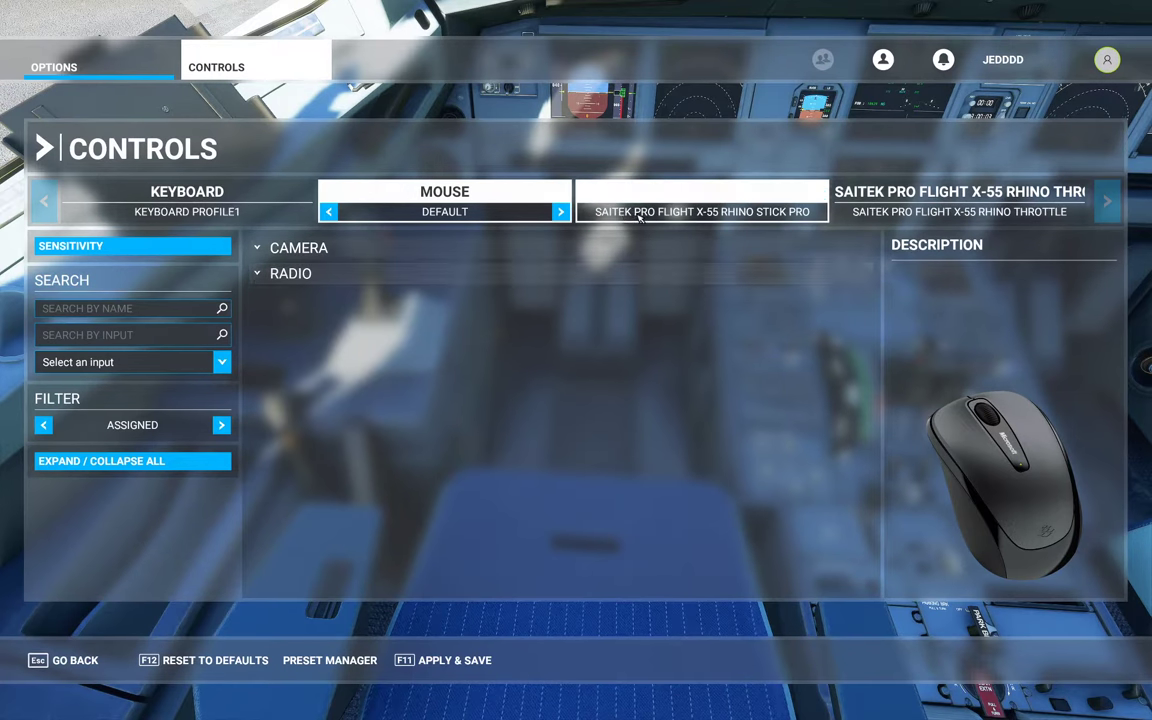
{"action": "left_click", "coordinate": [741, 201]}
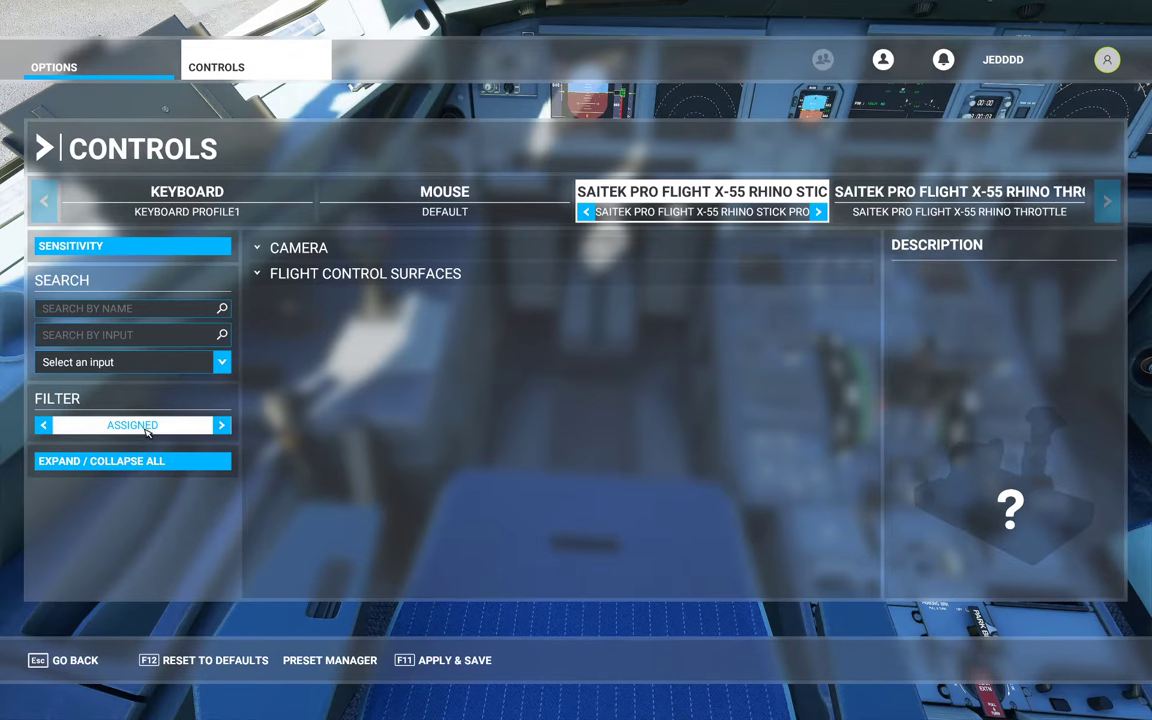
Step: Set the stick's filter to ALL and expand Flight Control Surfaces > Primary Control Surfaces
{"action": "left_click", "coordinate": [45, 426]}
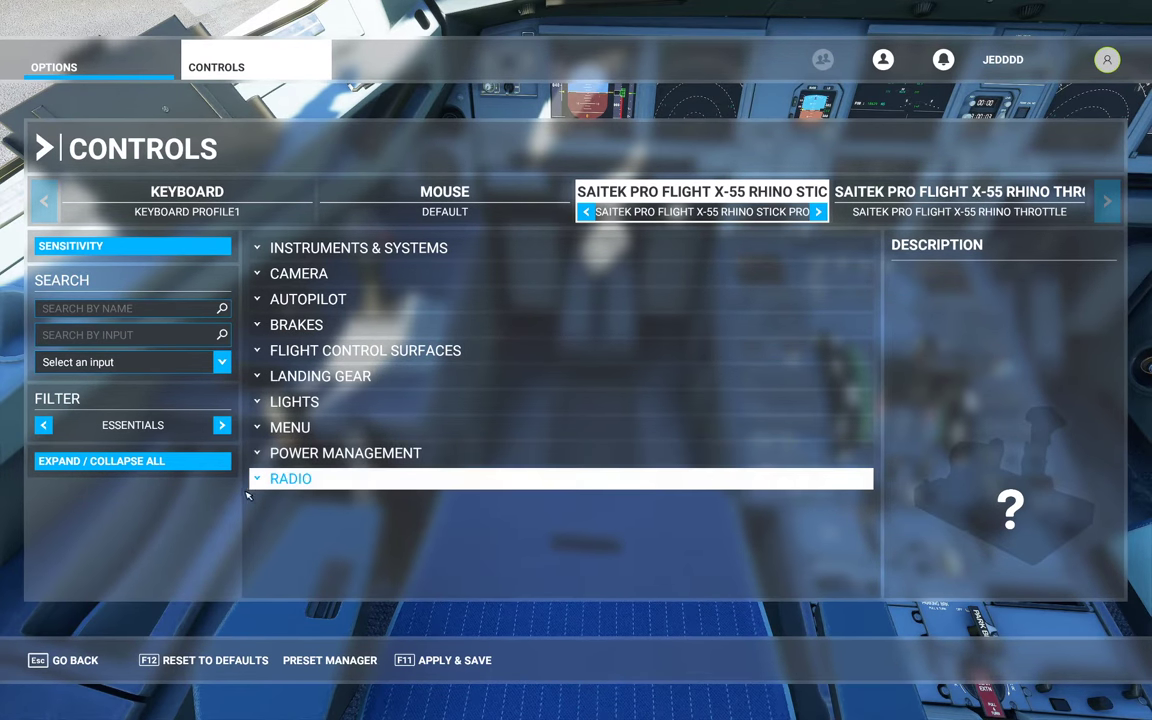
{"action": "left_click", "coordinate": [47, 426]}
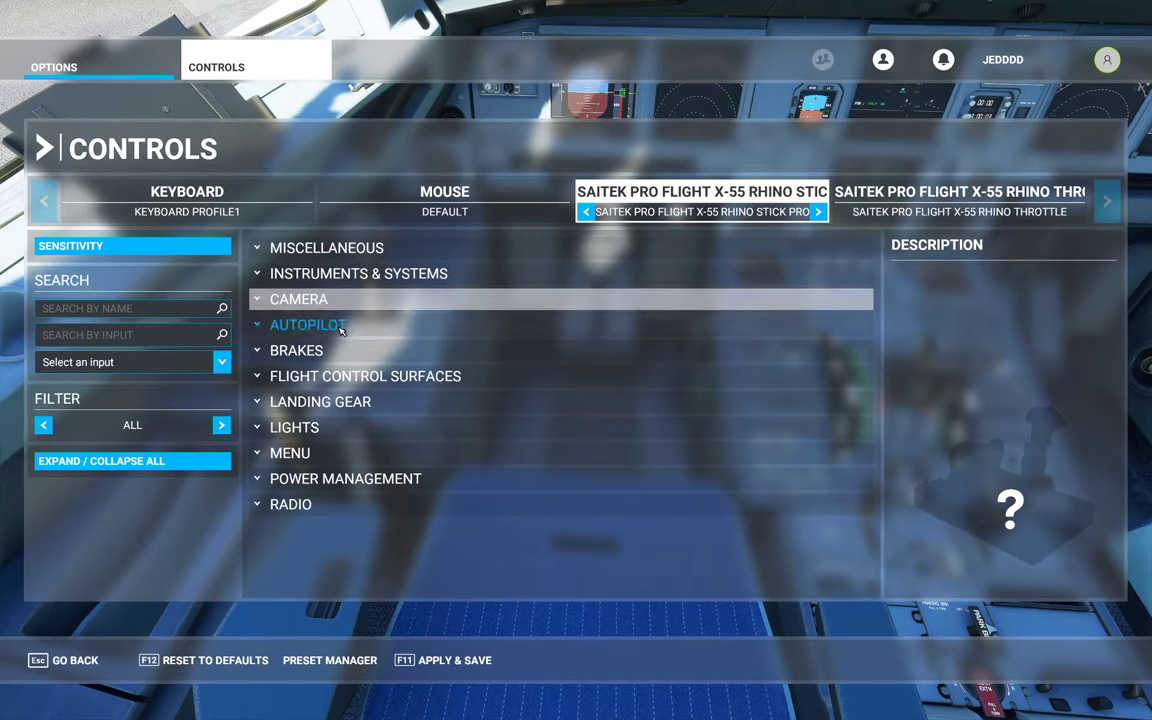
{"action": "left_click", "coordinate": [258, 376]}
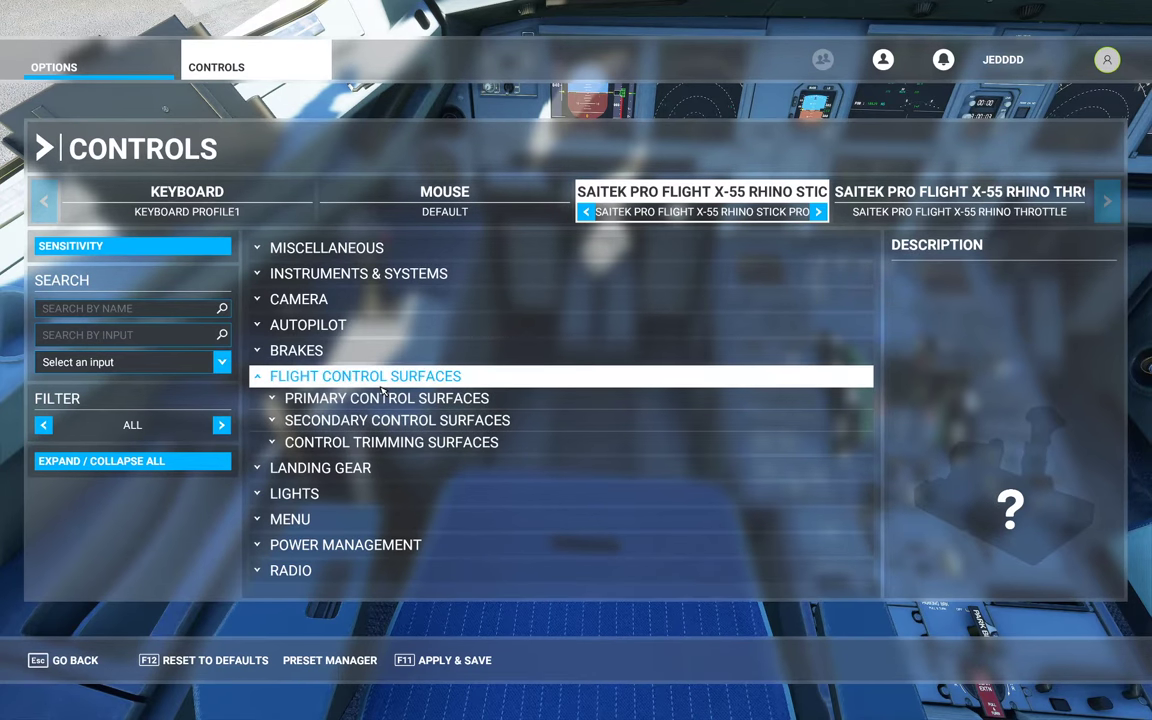
{"action": "left_click", "coordinate": [275, 400]}
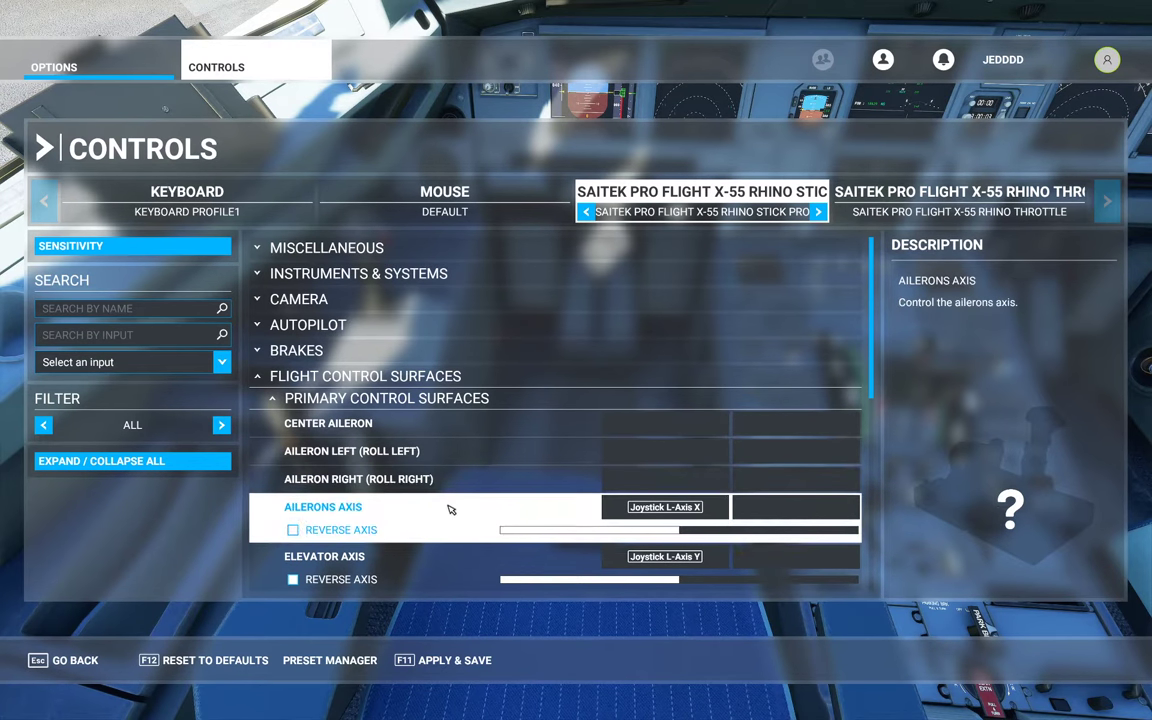
Step: Scroll the stick's binding list to bring the Ailerons Axis entry into view
{"action": "scroll", "coordinate": [555, 434], "scroll_direction": "down", "scroll_amount": 2}
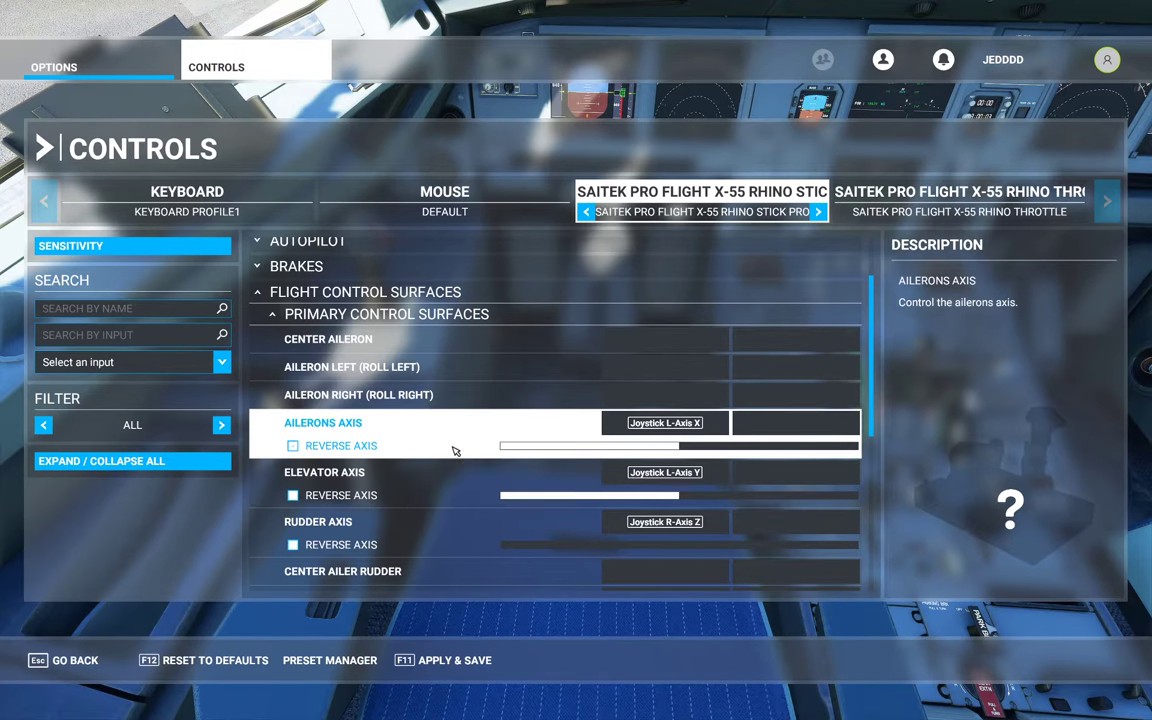
{"action": "scroll", "coordinate": [339, 412], "scroll_direction": "down", "scroll_amount": 4}
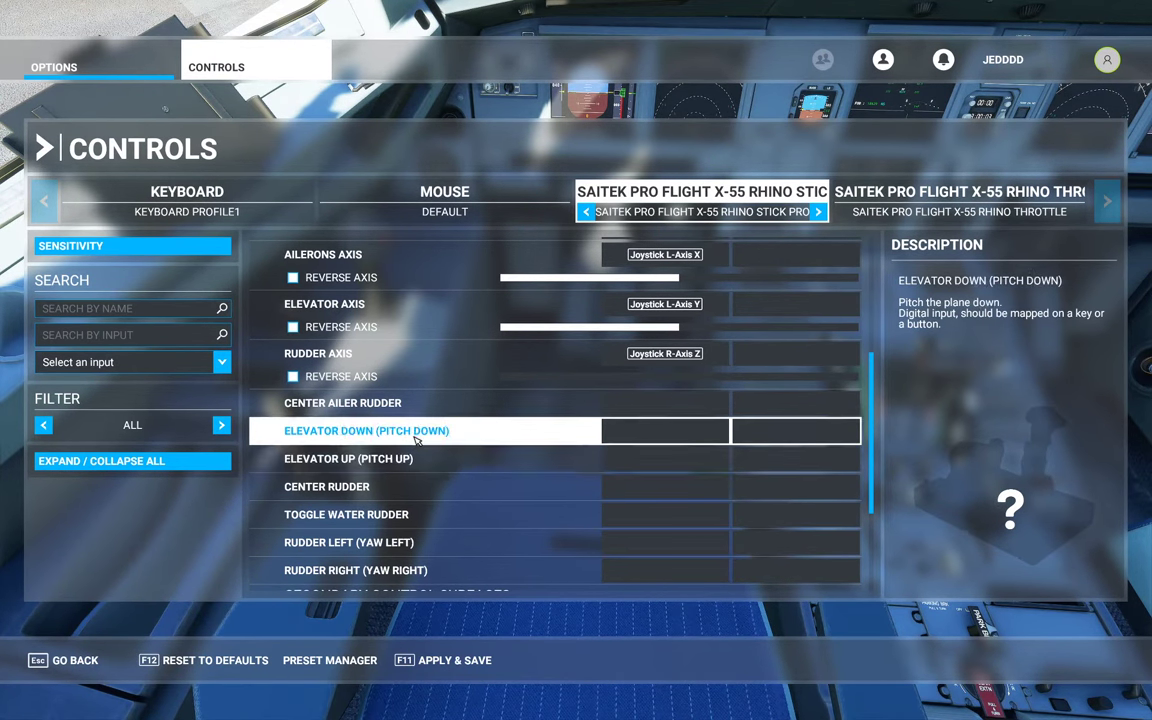
{"action": "scroll", "coordinate": [449, 440], "scroll_direction": "up", "scroll_amount": 3}
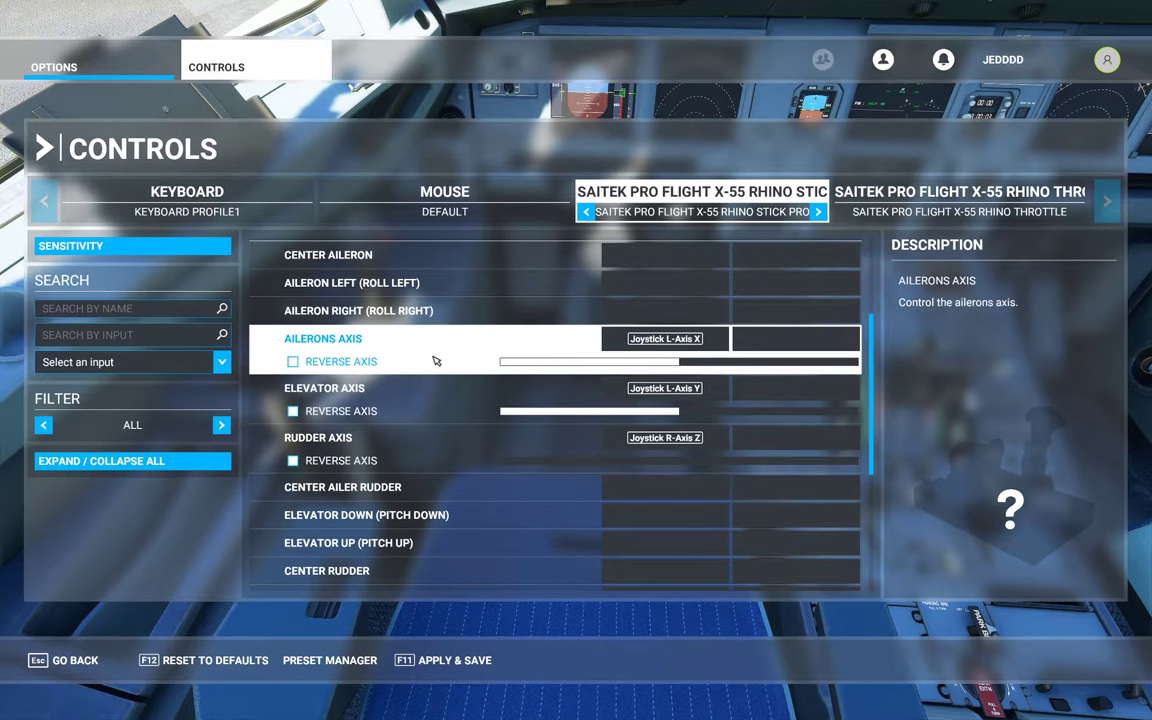
Step: Clear the Ailerons Axis binding and rebind it to Joystick L-Axis X despite the Drone Roll conflict
{"action": "left_click", "coordinate": [677, 343]}
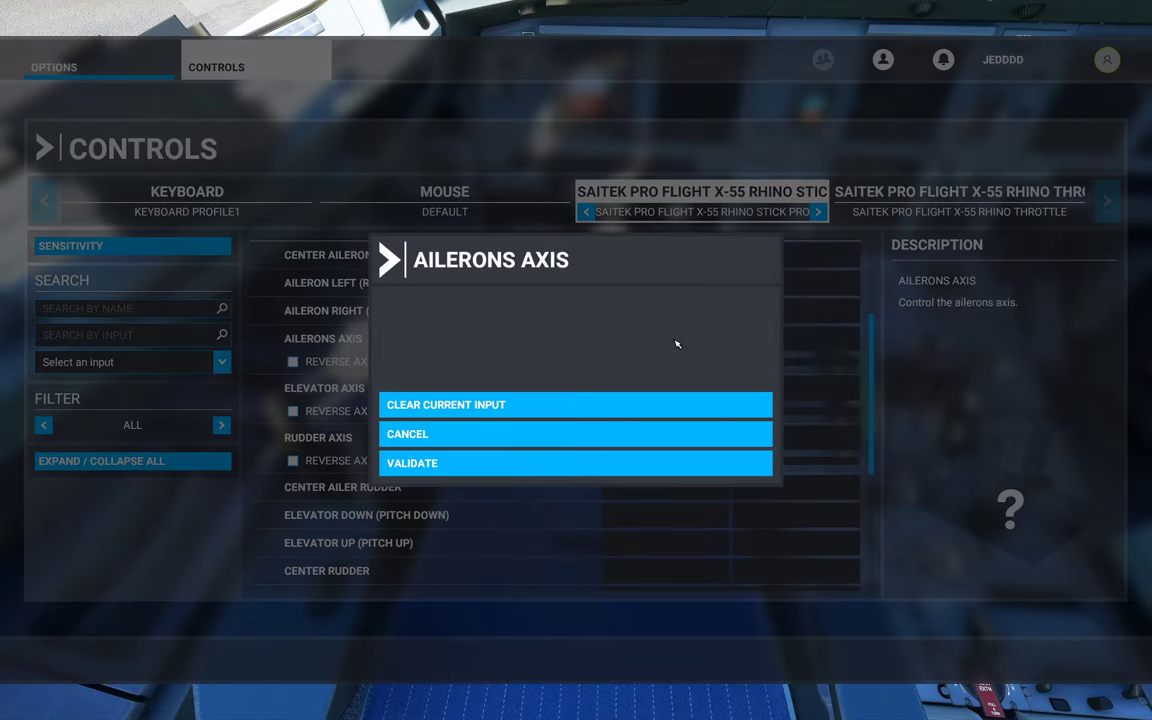
{"action": "left_click", "coordinate": [540, 410]}
{"action": "left_click", "coordinate": [516, 464]}
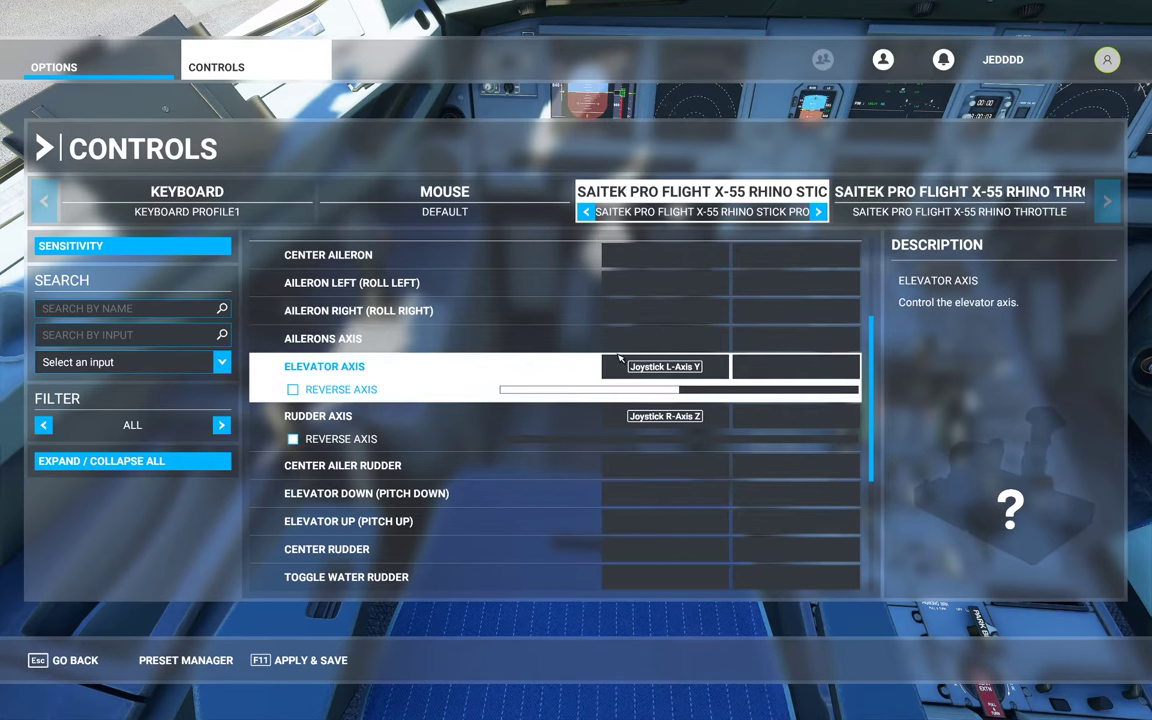
{"action": "left_click", "coordinate": [672, 348]}
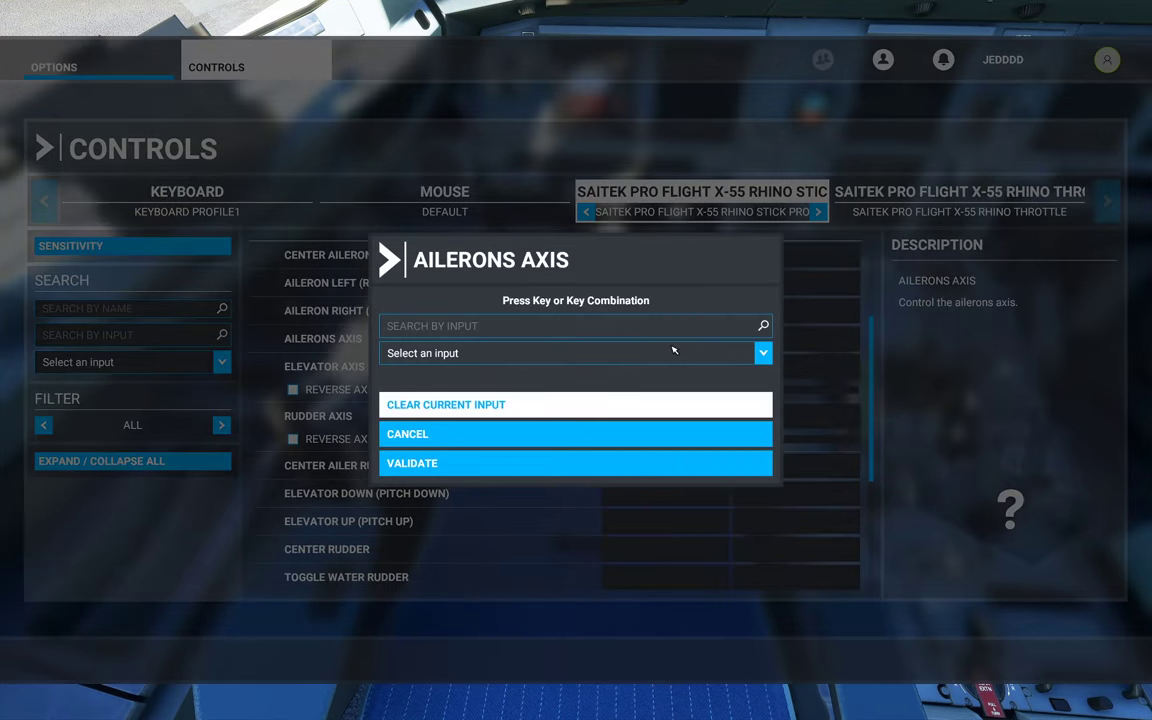
{"action": "left_click", "coordinate": [460, 328]}
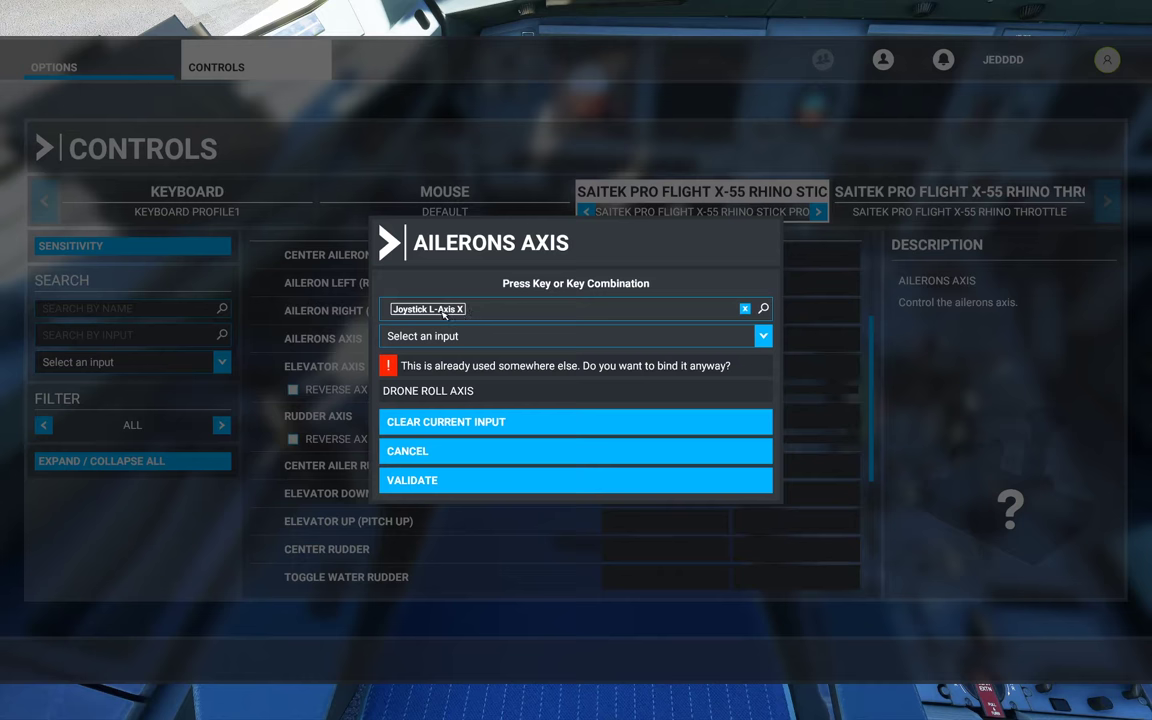
{"action": "left_click", "coordinate": [445, 482]}
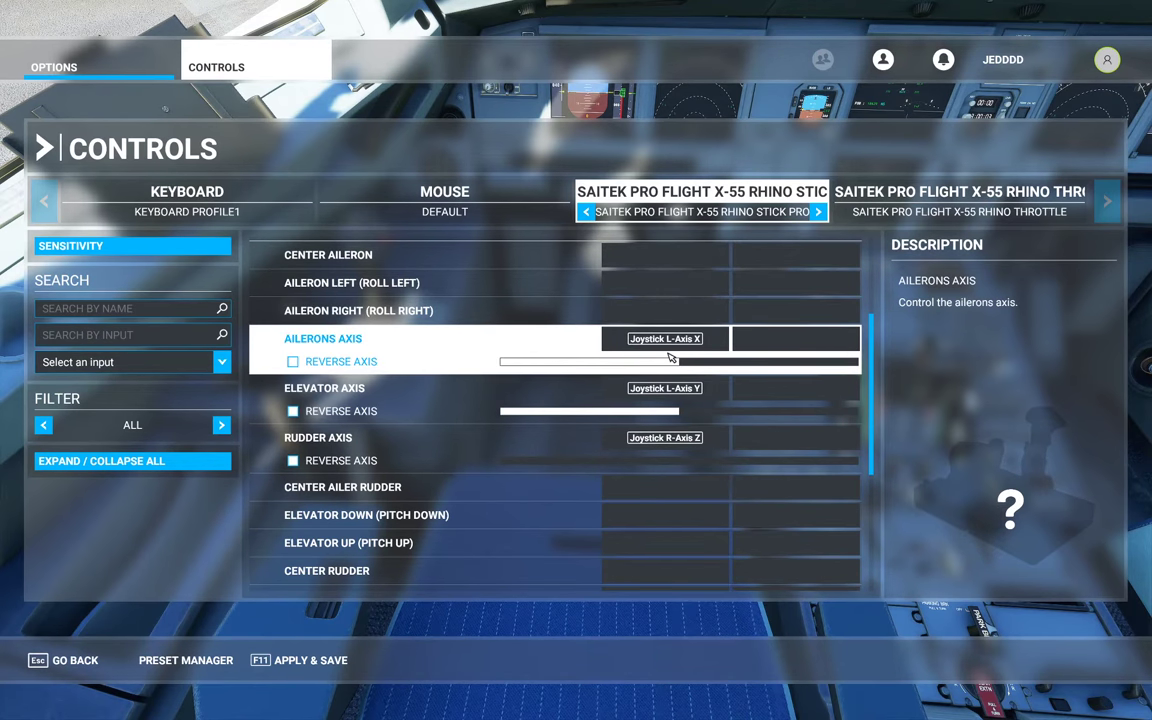
Step: Save the stick bindings, resume the flight, then return to the Controls settings
{"action": "left_click", "coordinate": [305, 668]}
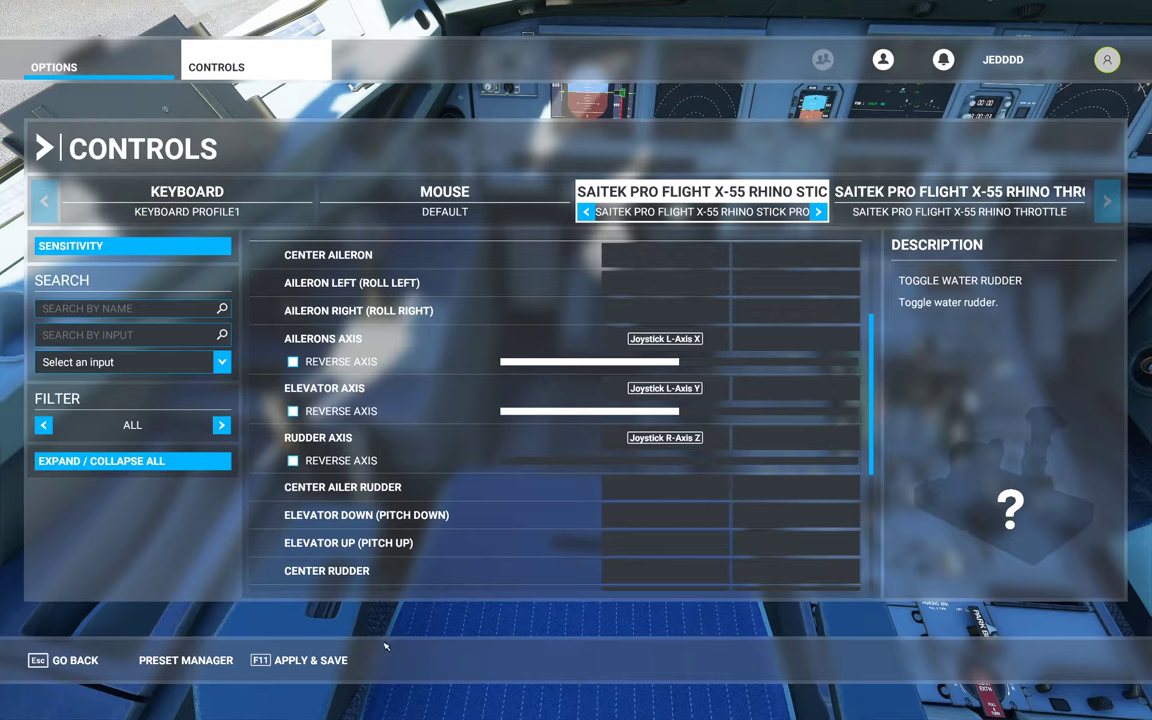
{"action": "left_click", "coordinate": [68, 662]}
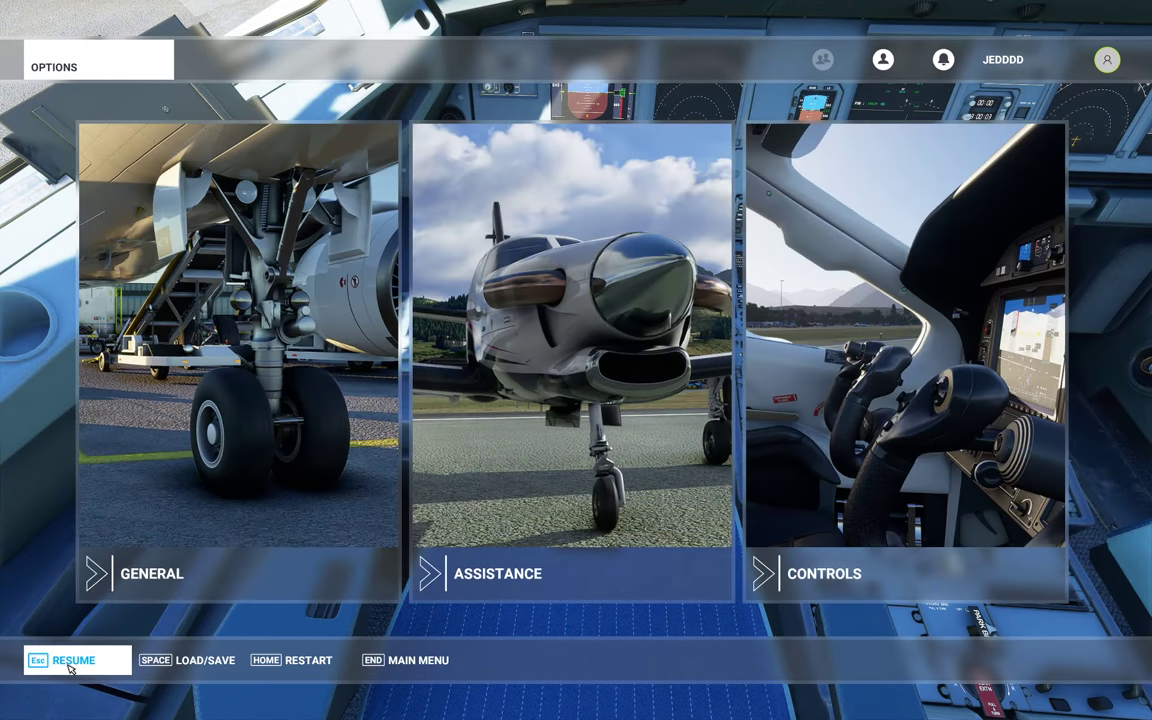
{"action": "left_click", "coordinate": [70, 664]}
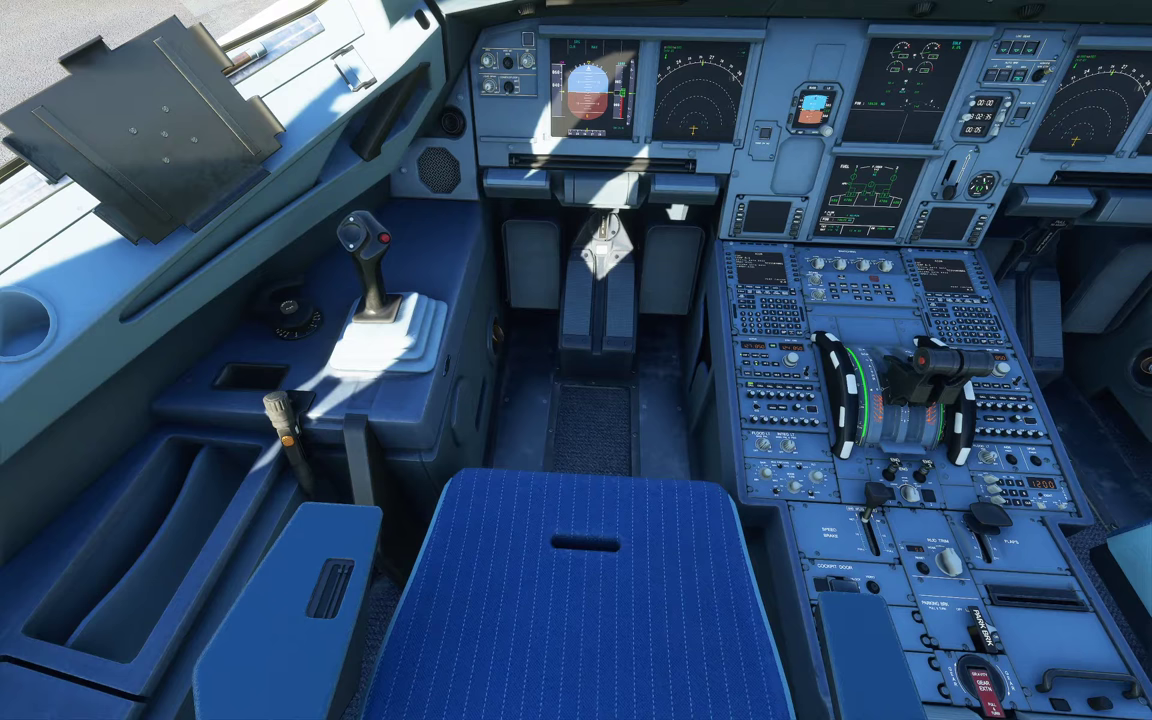
{"action": "key", "text": "Escape"}
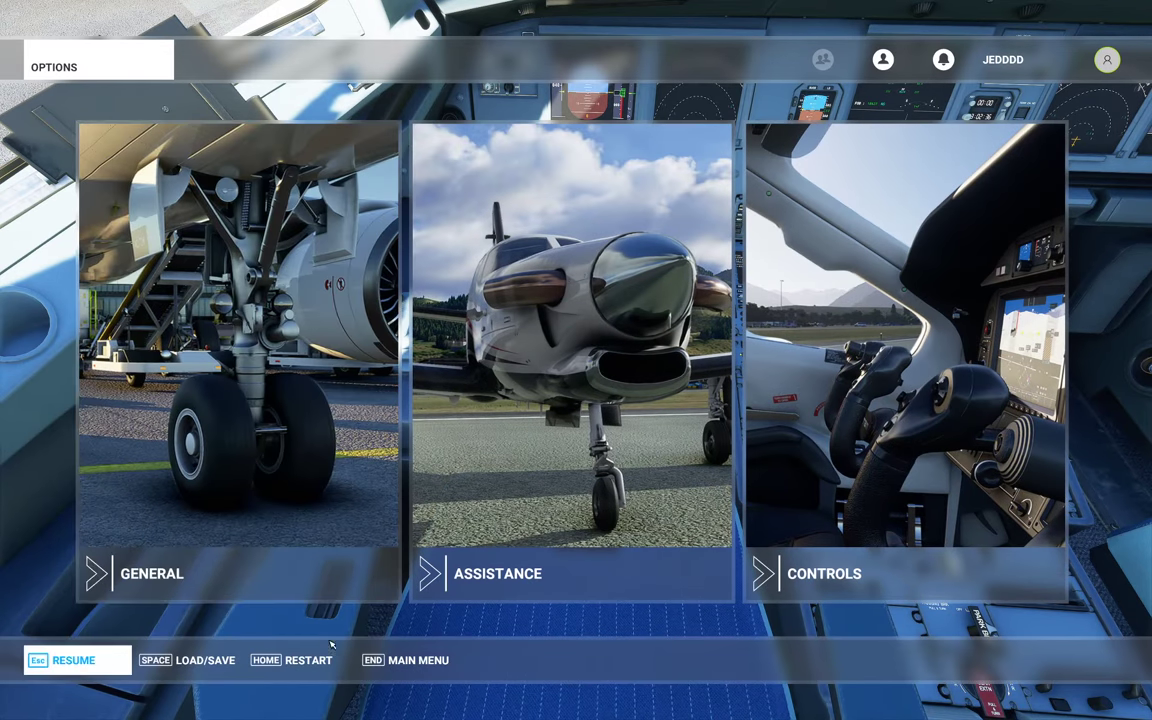
{"action": "key", "text": "Return"}
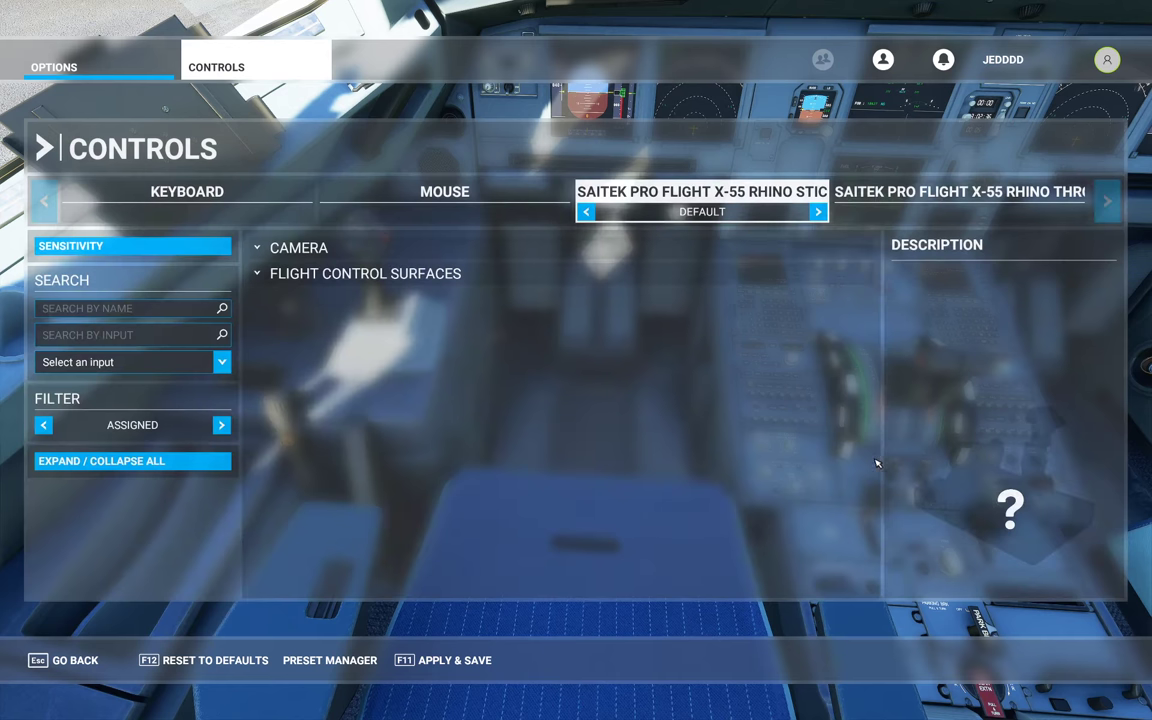
Step: Expand Primary Control Surfaces and show the Sensitivity settings for the X, Y and Z axes
{"action": "left_click", "coordinate": [276, 279]}
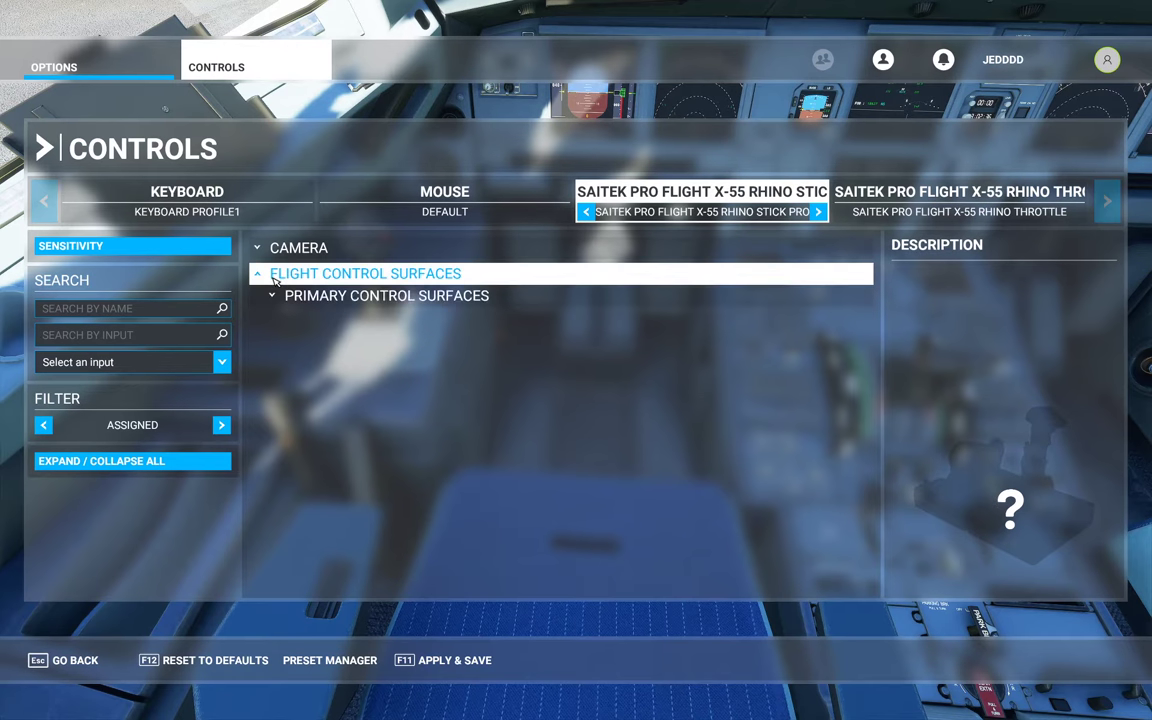
{"action": "left_click", "coordinate": [289, 296]}
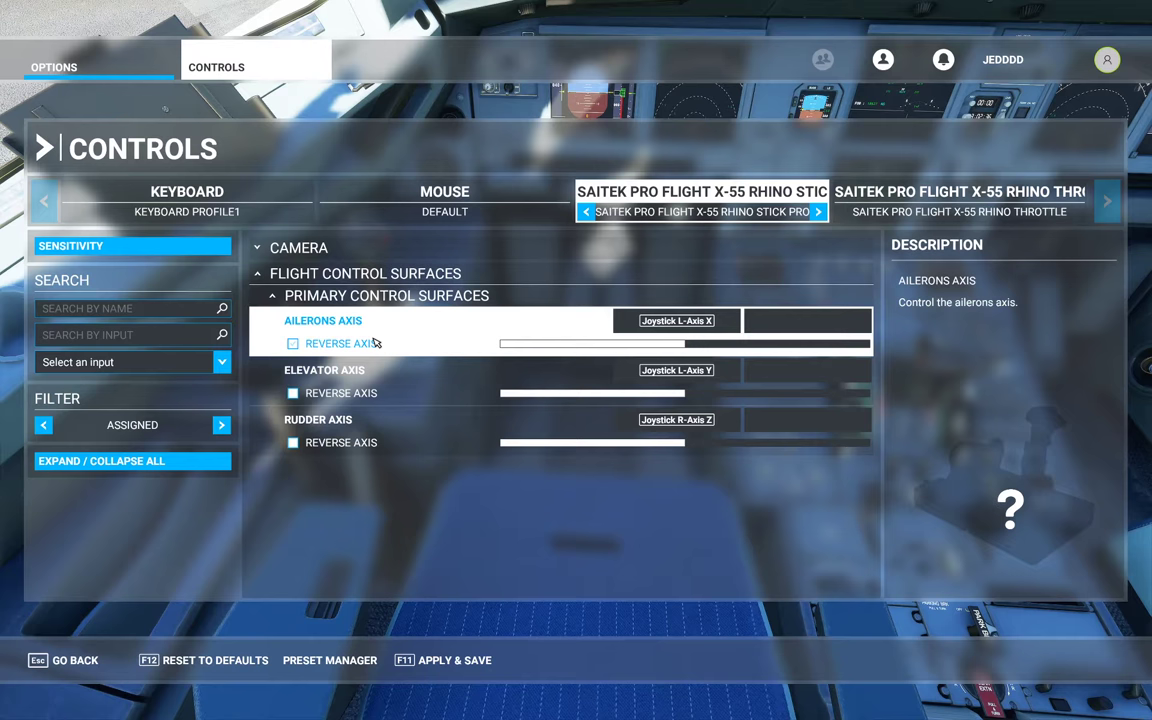
{"action": "left_click", "coordinate": [128, 250]}
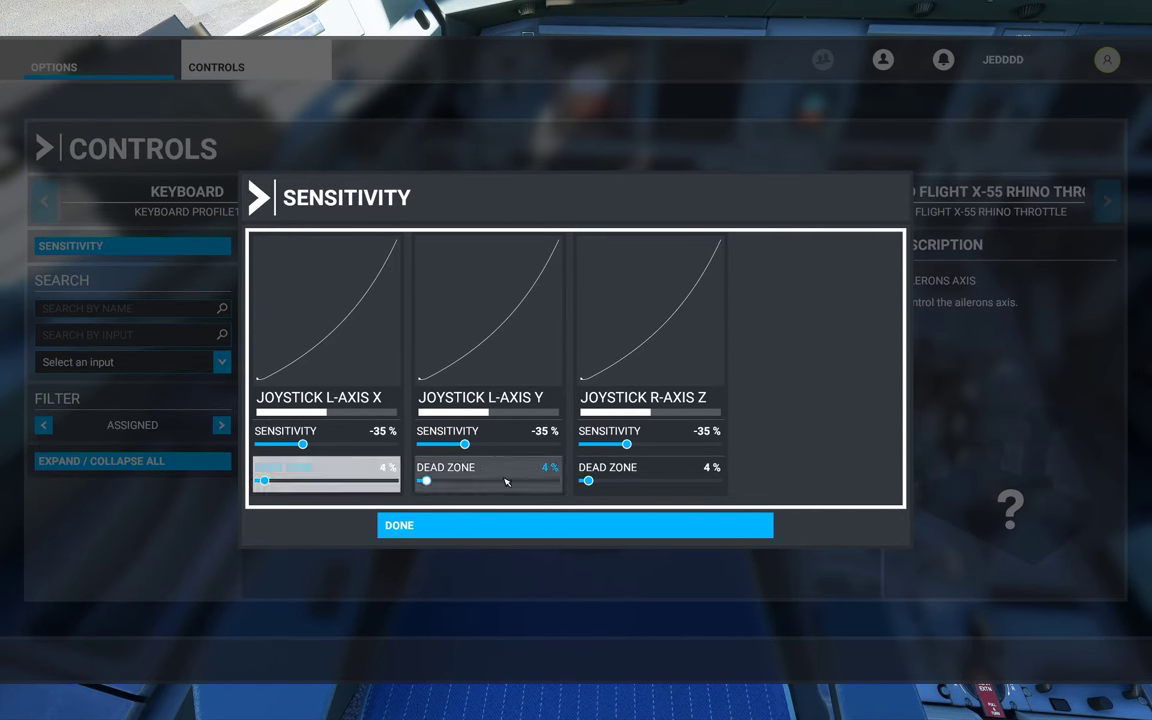
Step: Dismiss the Sensitivity dialog with DONE to return to the stick's axis bindings
{"action": "left_click", "coordinate": [465, 528]}
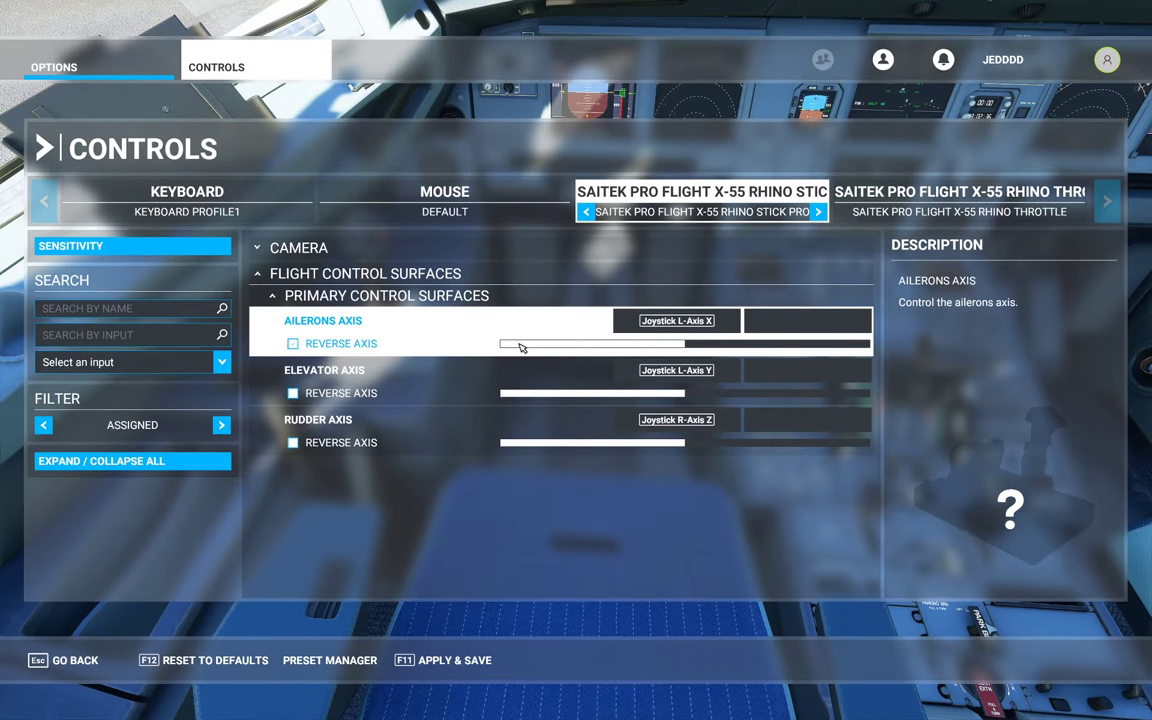
Step: Bind the Elevator Axis to Joystick L-Axis Y and validate it
{"action": "left_click", "coordinate": [678, 372]}
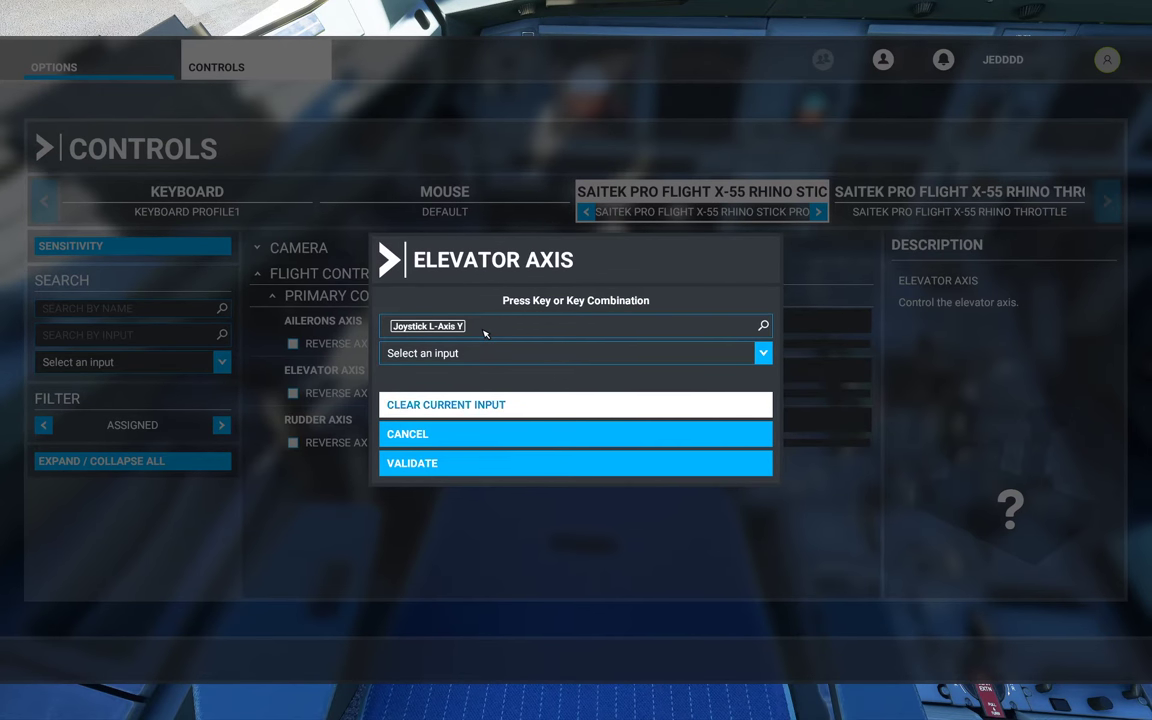
{"action": "left_click", "coordinate": [452, 465]}
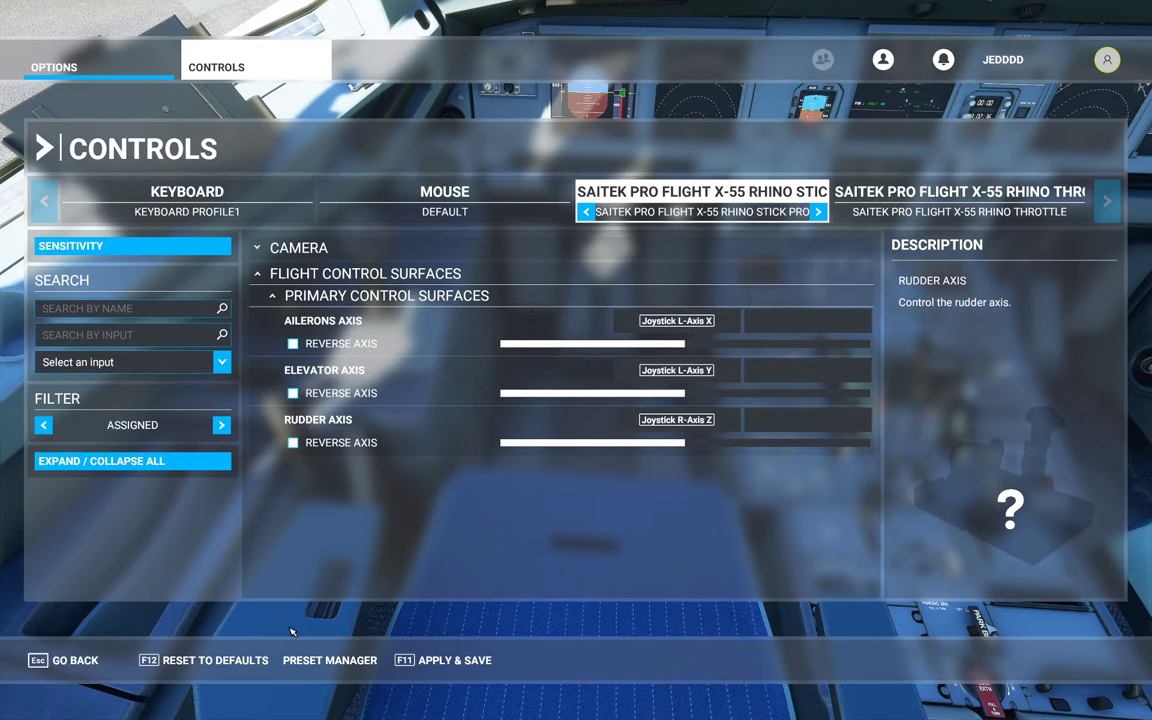
Step: Switch to the X-55 Rhino Throttle profile and expand Power Management > Throttle
{"action": "left_click", "coordinate": [965, 211]}
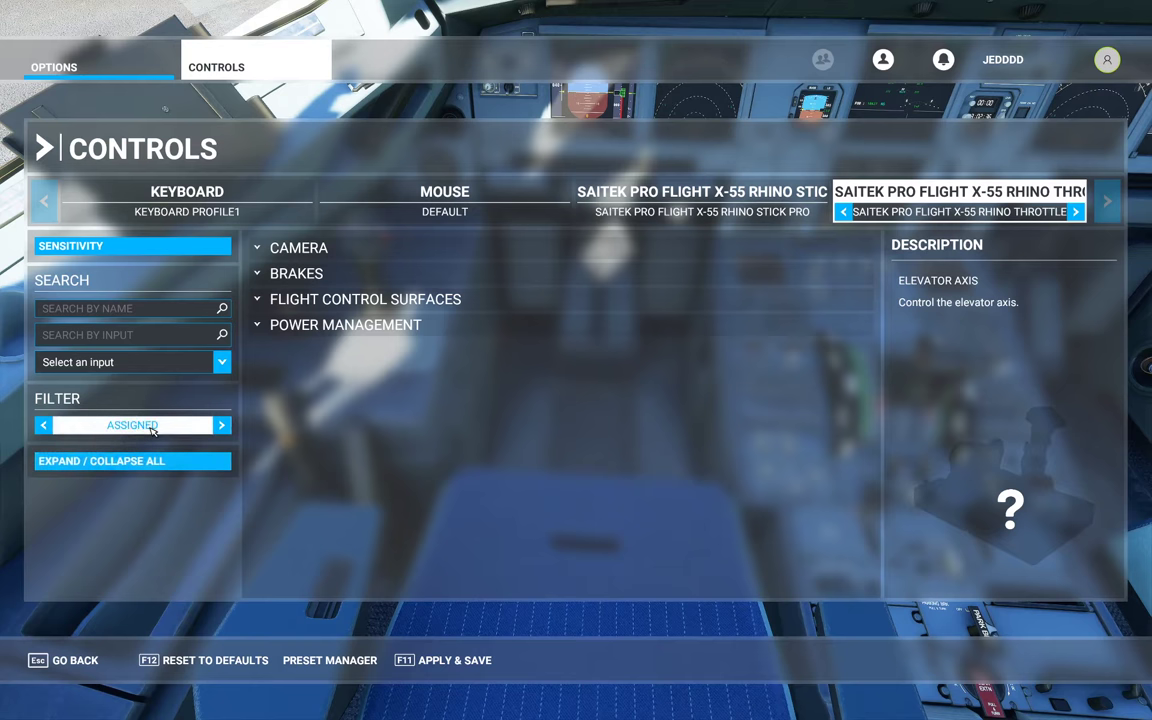
{"action": "left_click", "coordinate": [44, 425]}
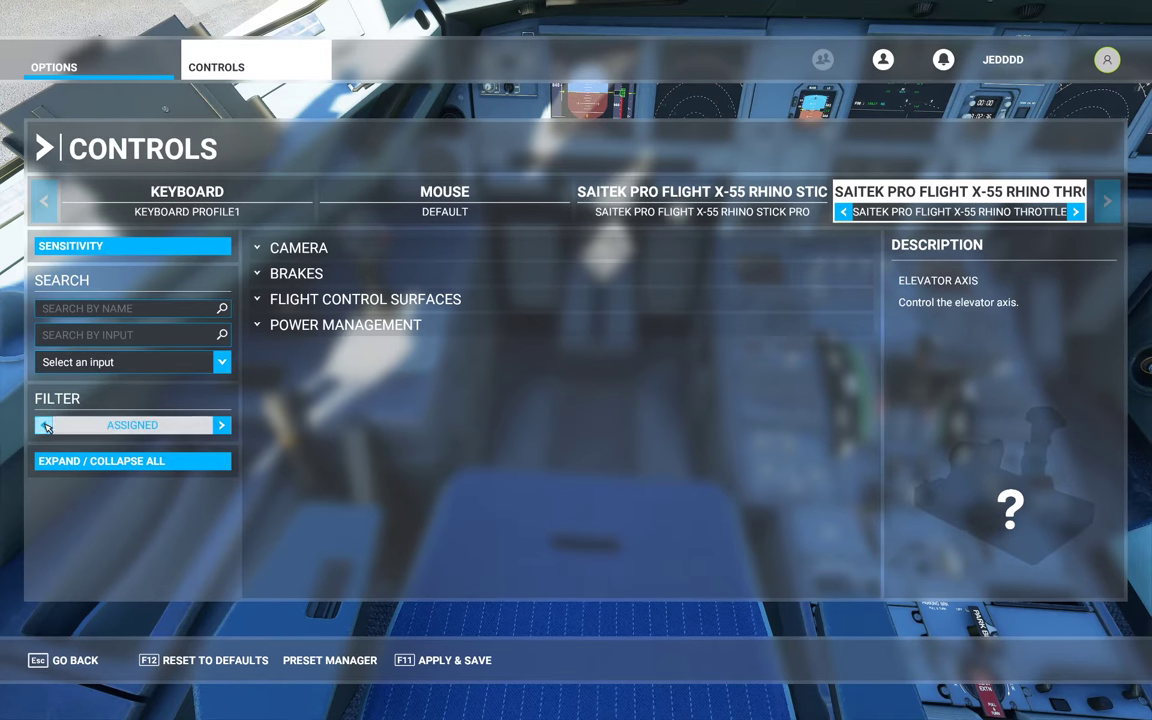
{"action": "left_click", "coordinate": [45, 426]}
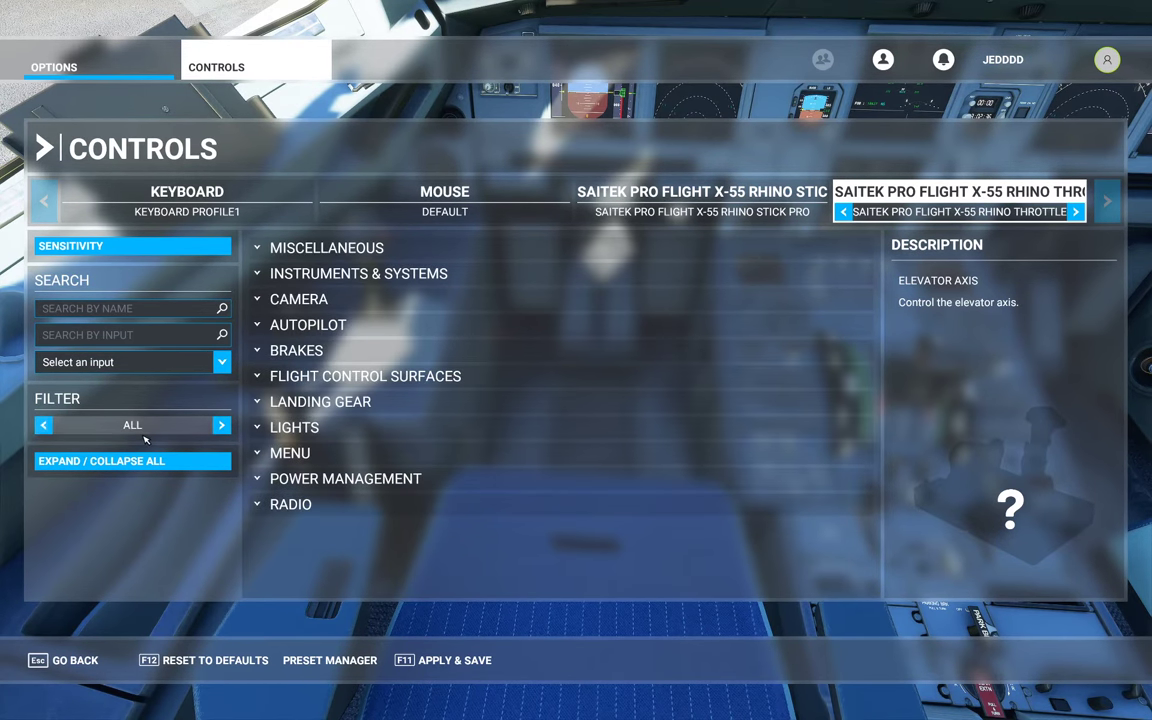
{"action": "left_click", "coordinate": [222, 425]}
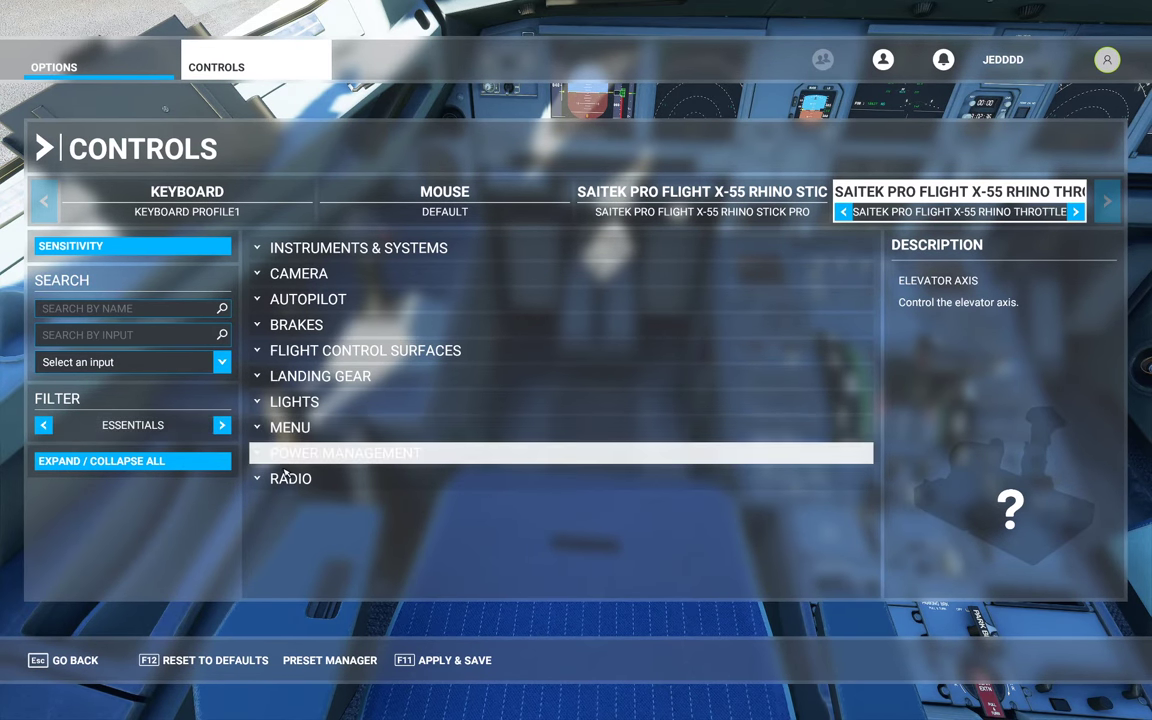
{"action": "left_click", "coordinate": [258, 455]}
{"action": "left_click", "coordinate": [276, 497]}
Step: Set the filter to ALL and scroll down to Throttle Axis on Joystick L-Axis X
{"action": "scroll", "coordinate": [468, 506], "scroll_direction": "down", "scroll_amount": 1}
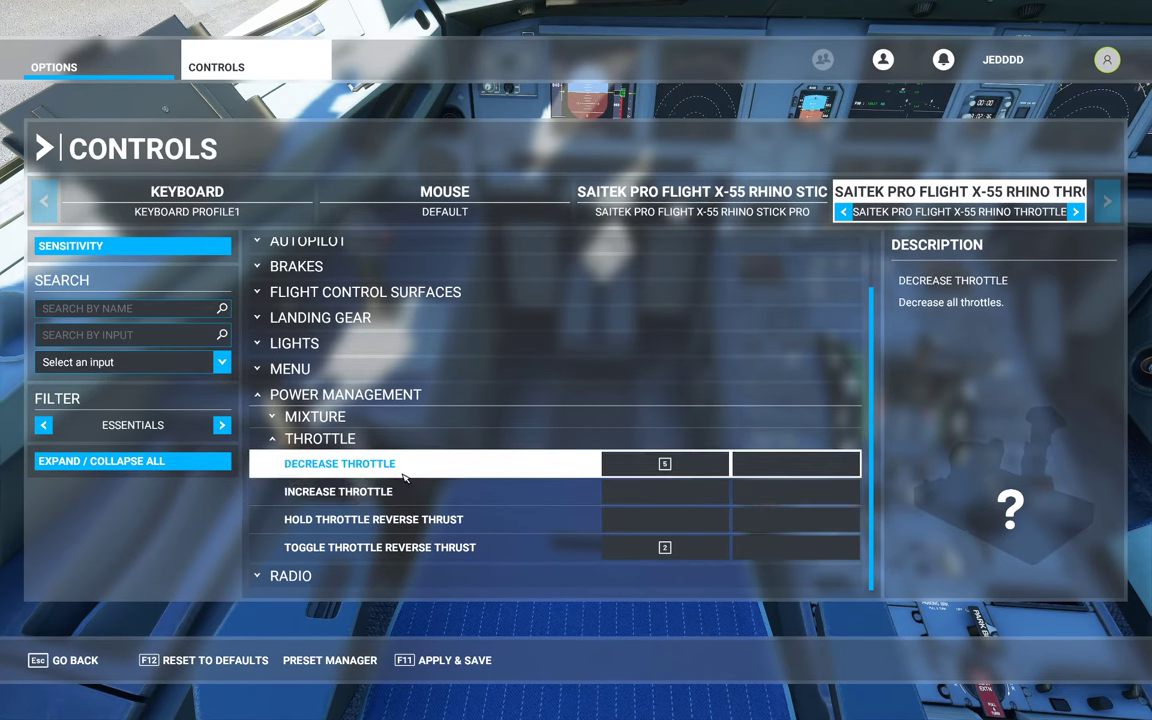
{"action": "left_click", "coordinate": [44, 426]}
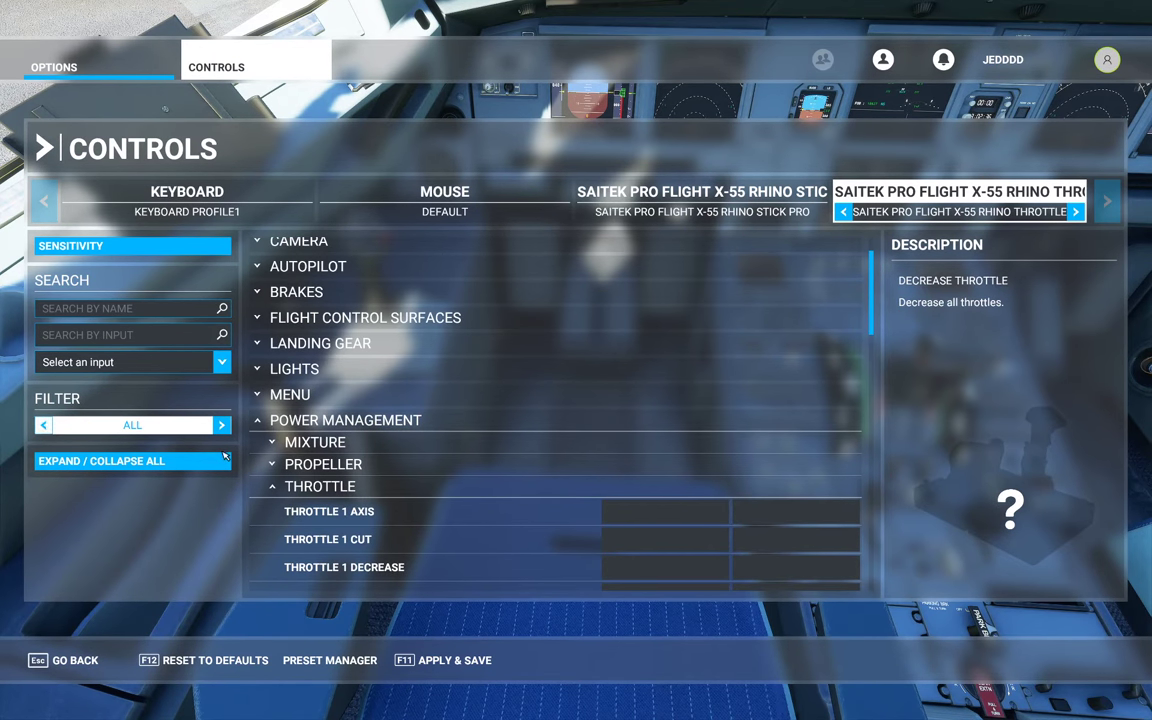
{"action": "scroll", "coordinate": [507, 504], "scroll_direction": "down", "scroll_amount": 5}
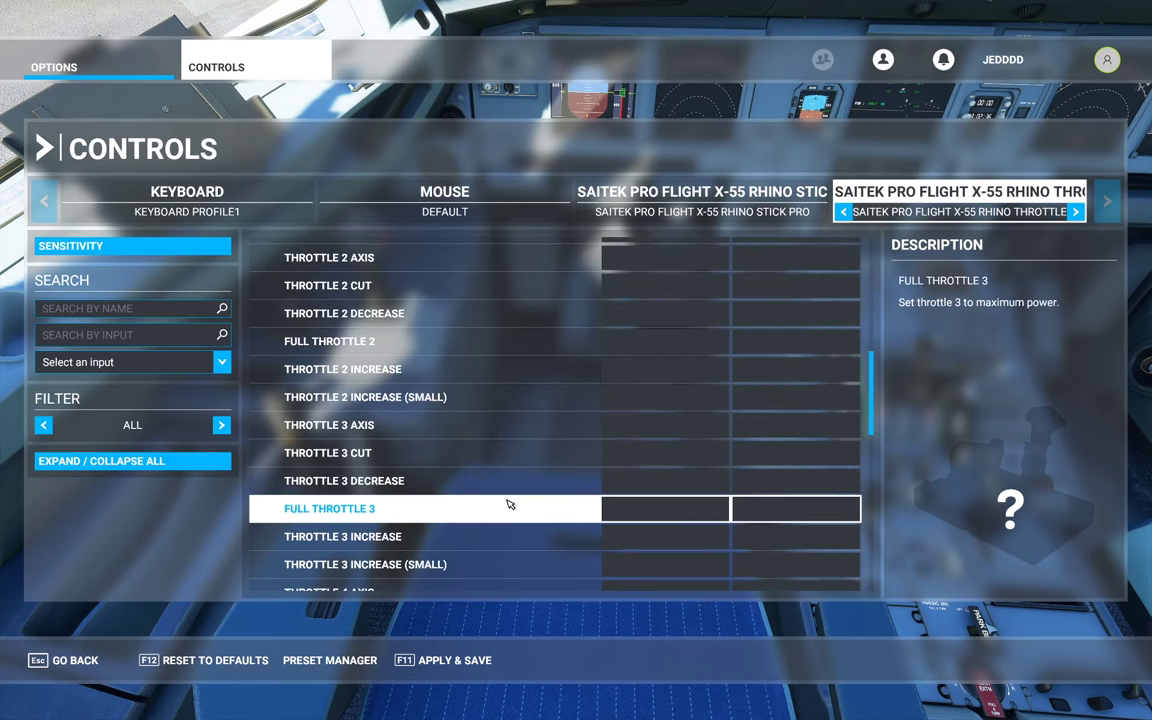
{"action": "scroll", "coordinate": [688, 434], "scroll_direction": "down", "scroll_amount": 3}
{"action": "scroll", "coordinate": [688, 434], "scroll_direction": "down", "scroll_amount": 6}
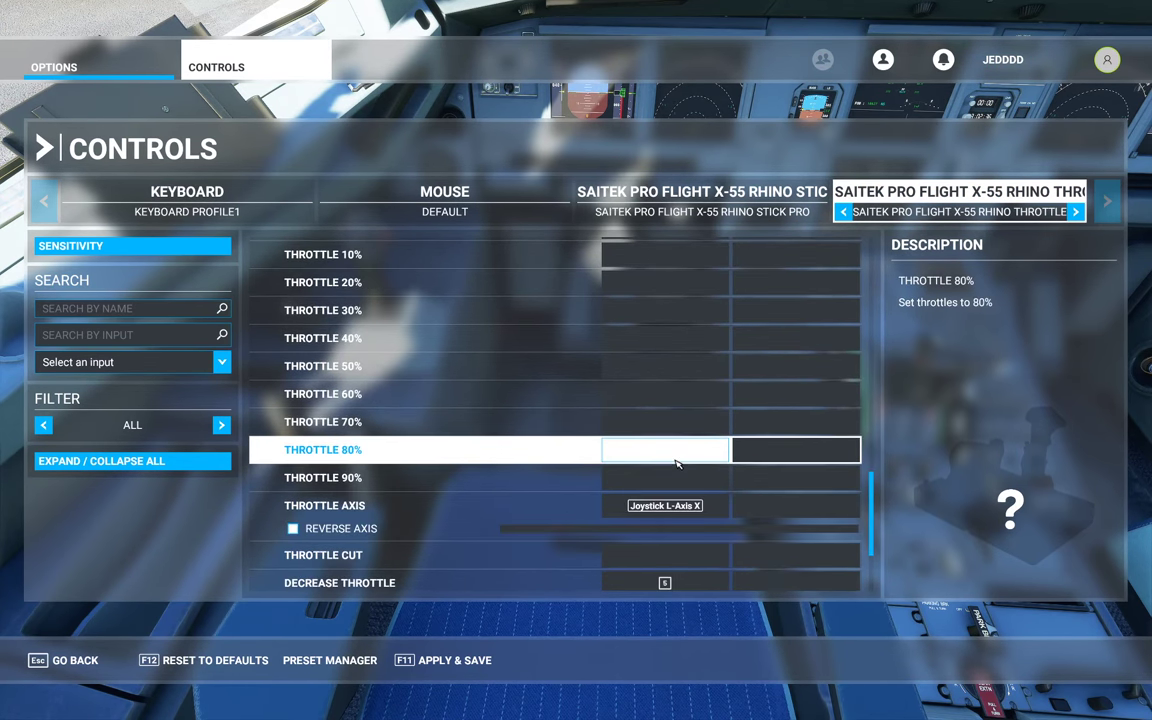
{"action": "scroll", "coordinate": [676, 465], "scroll_direction": "down", "scroll_amount": 2}
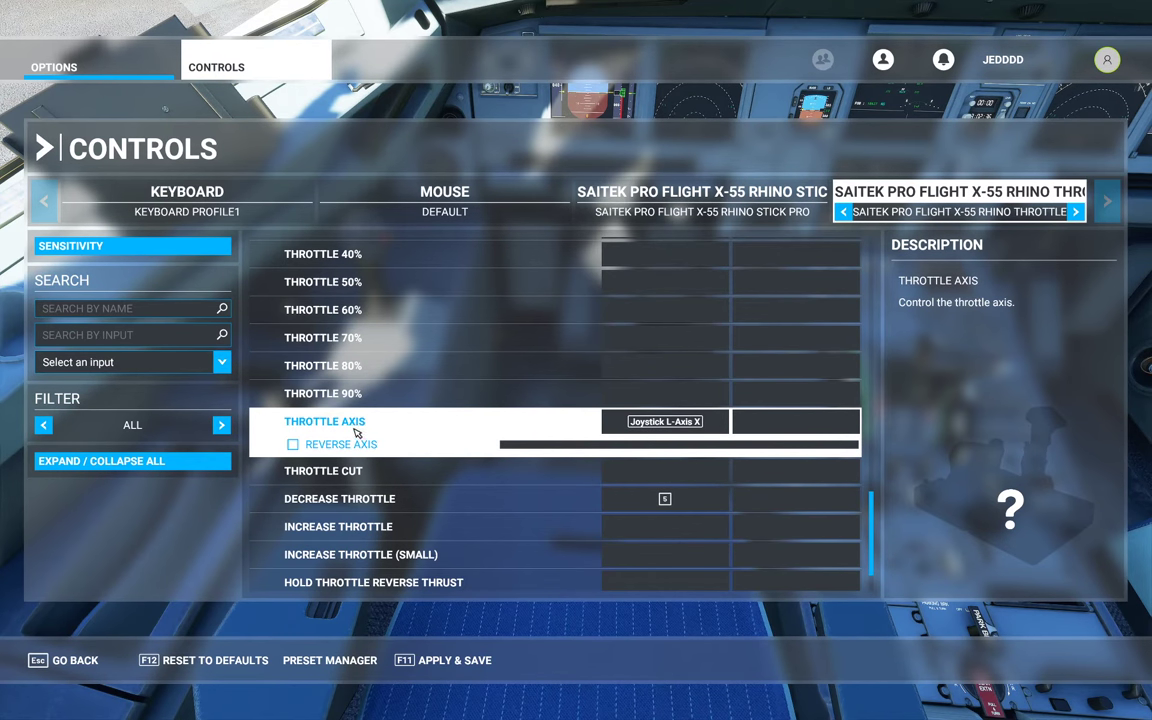
Step: Clear the Throttle Axis input, then bind it to Joystick L-Axis X with Reverse Axis unchecked
{"action": "left_click", "coordinate": [671, 425]}
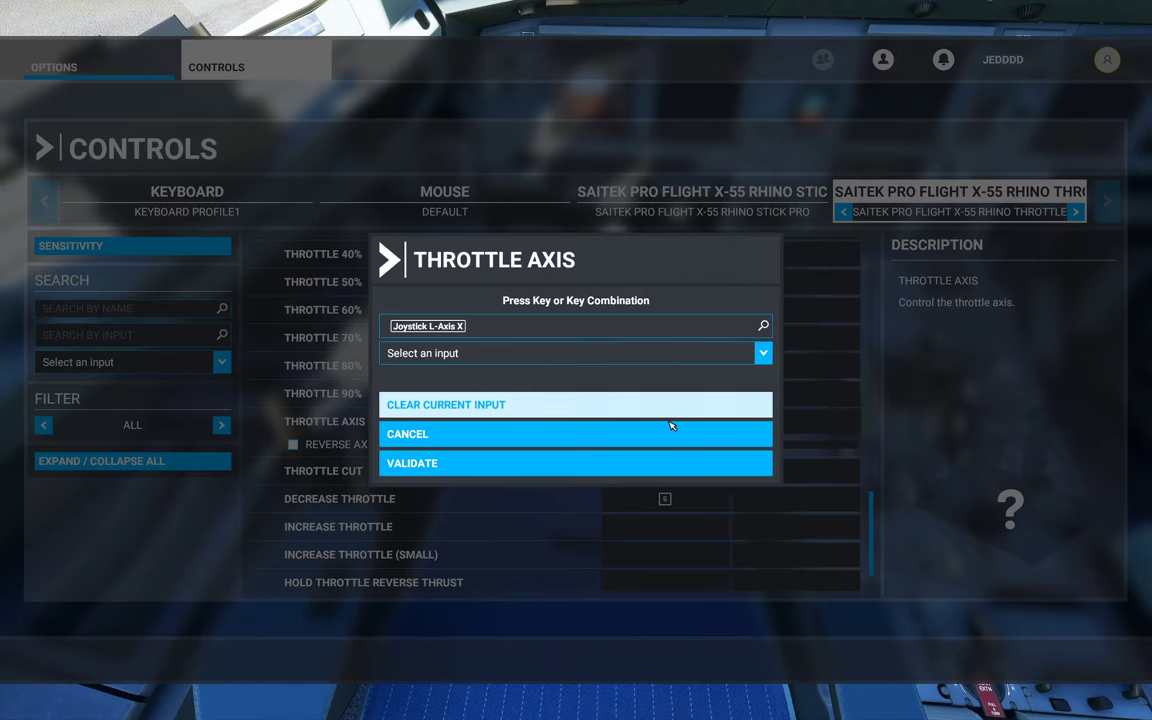
{"action": "left_click", "coordinate": [515, 406]}
{"action": "left_click", "coordinate": [505, 471]}
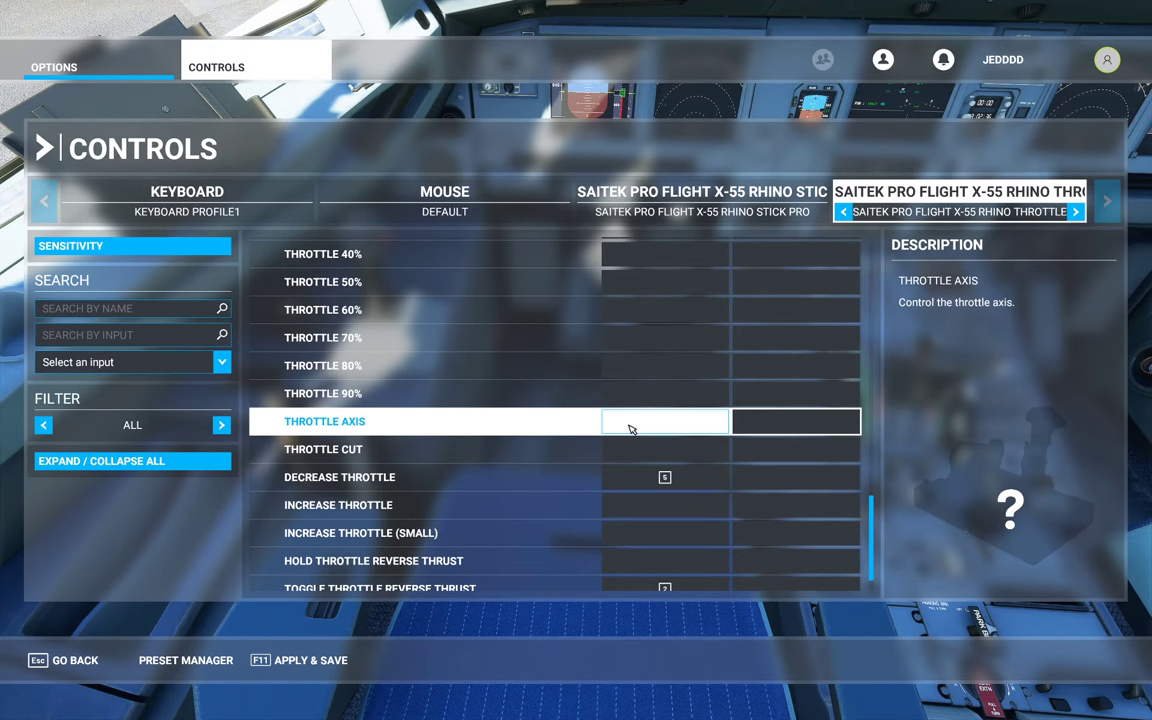
{"action": "left_click", "coordinate": [668, 426]}
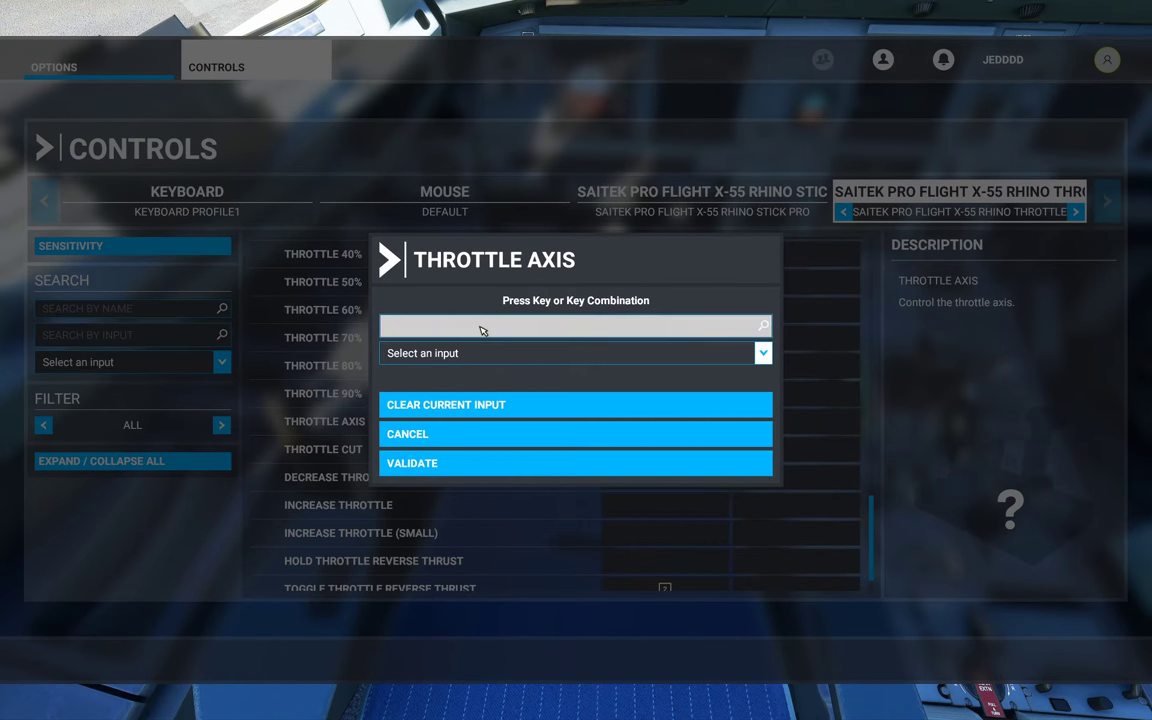
{"action": "left_click", "coordinate": [470, 463]}
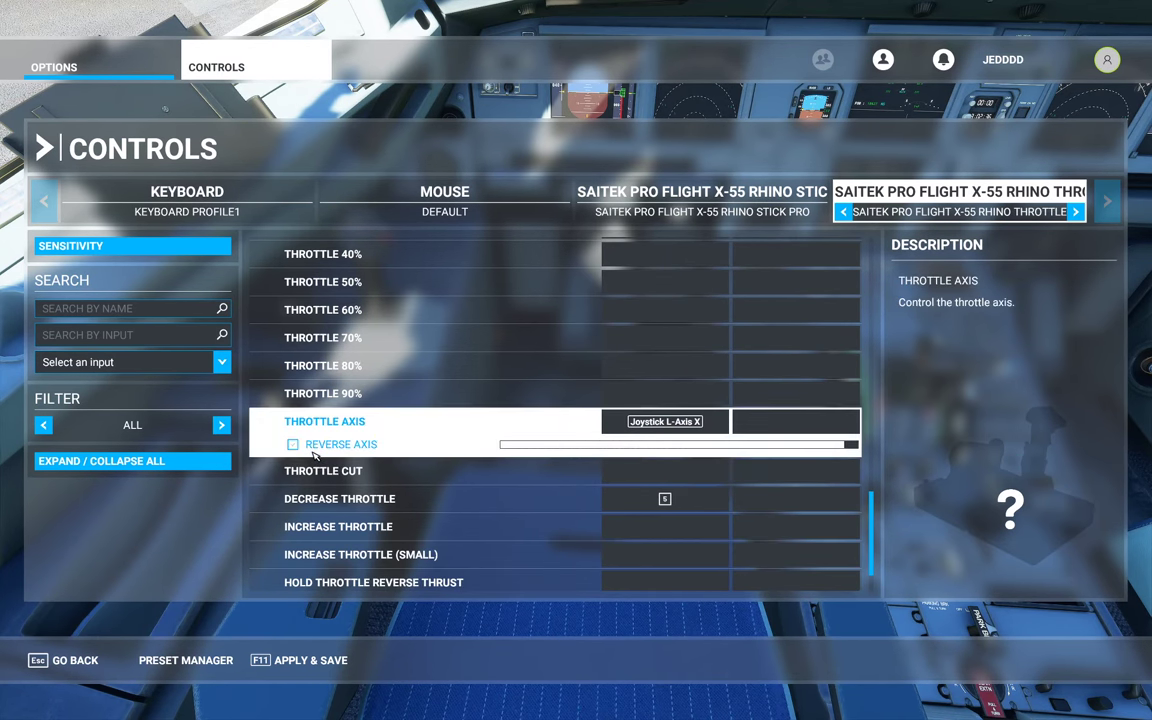
Step: Apply & Save the throttle bindings and resume the flight in the A320 cockpit
{"action": "left_click", "coordinate": [316, 665]}
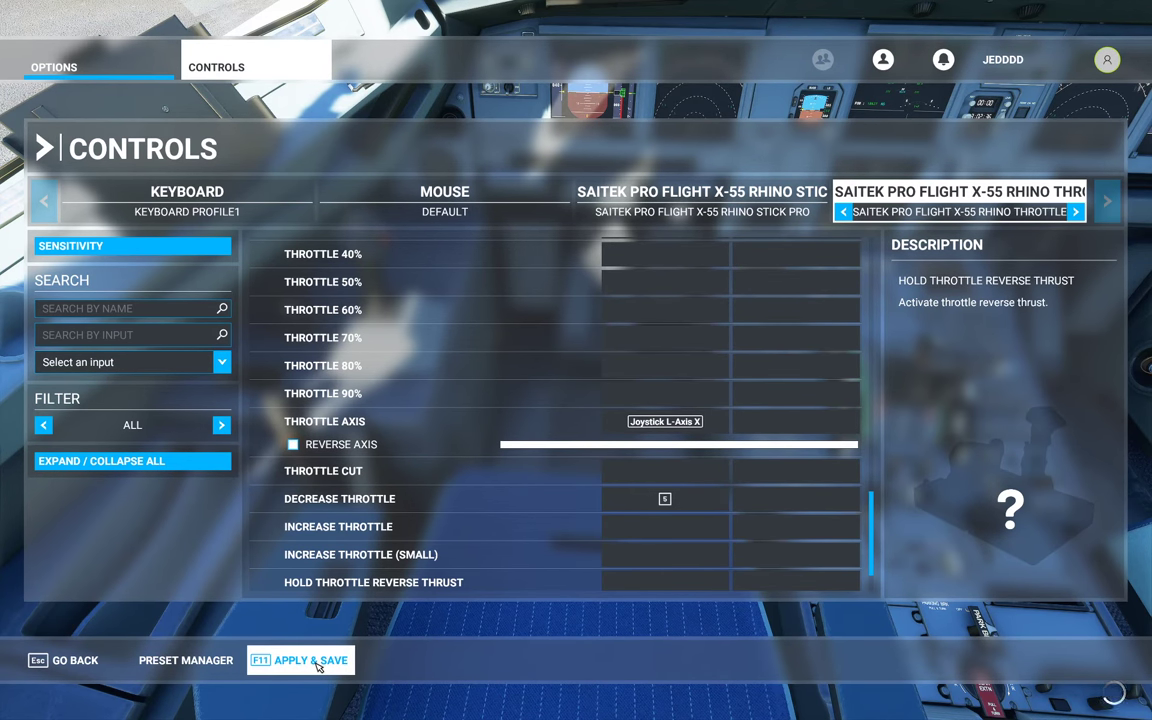
{"action": "left_click", "coordinate": [80, 664]}
{"action": "left_click", "coordinate": [84, 667]}
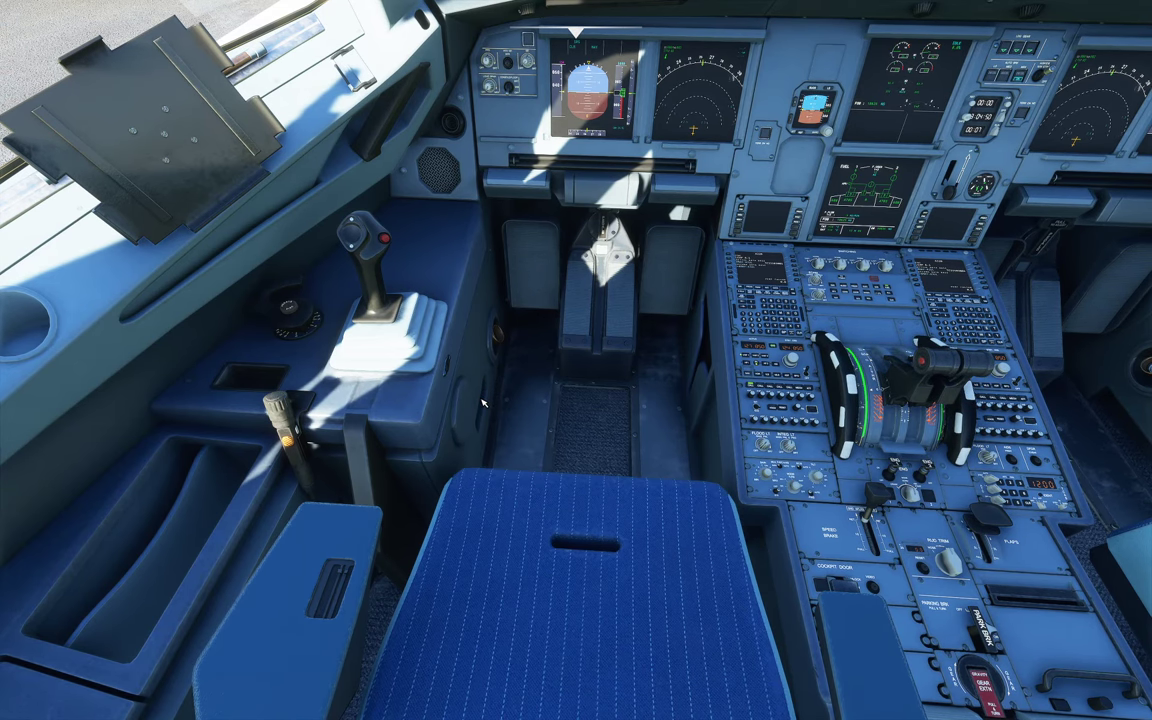
Step: Bring up the pause Options menu with Esc and reopen Controls on the X-55 Rhino Throttle profile
{"action": "key", "text": "Escape"}
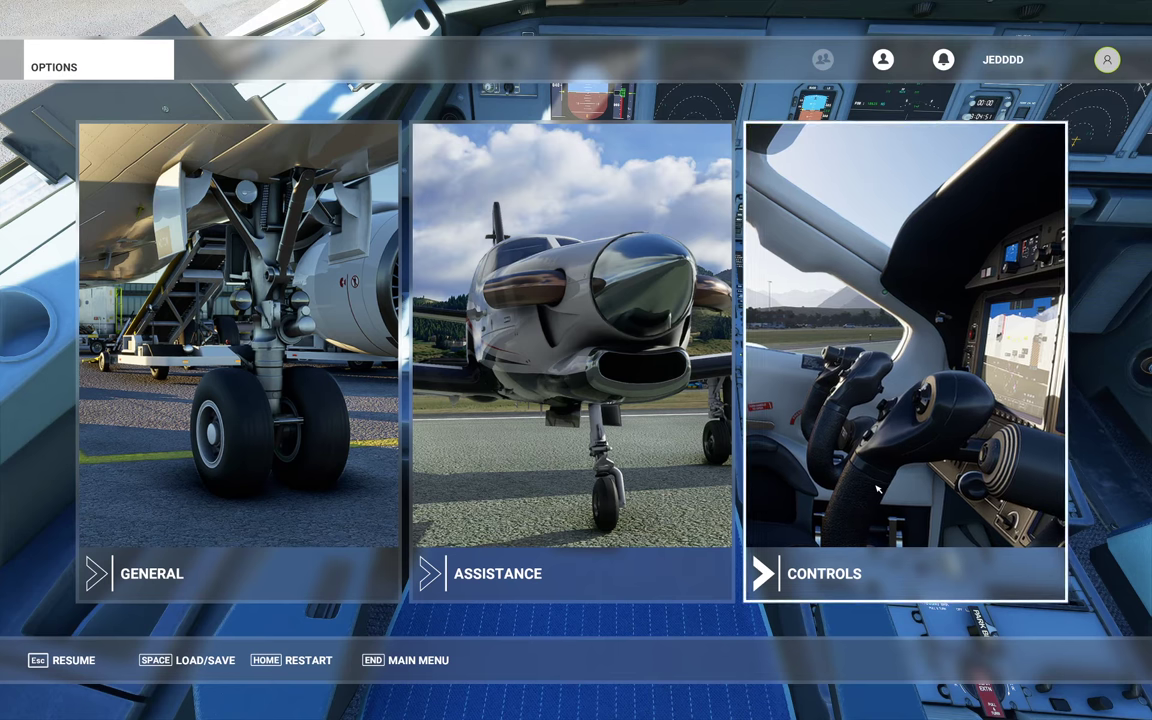
{"action": "left_click", "coordinate": [877, 488]}
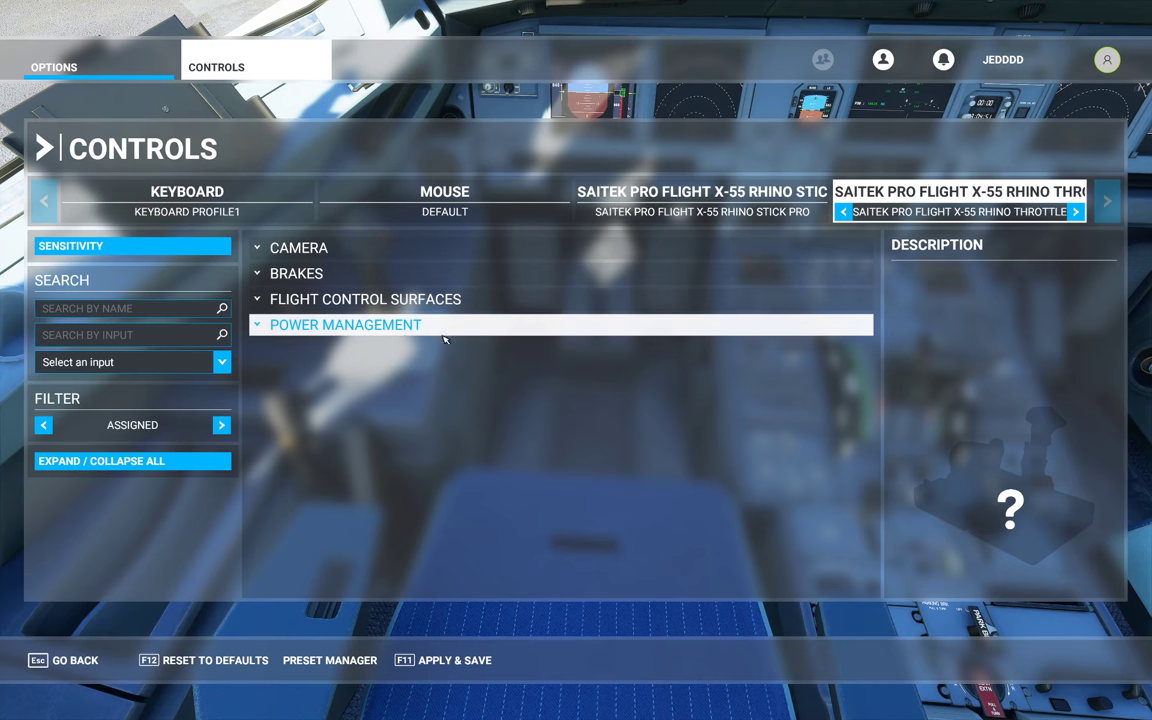
Step: Expand Power Management > Throttle, switch the filter through Essentials to ALL, and browse the throttle entries
{"action": "left_click", "coordinate": [384, 330]}
{"action": "left_click", "coordinate": [371, 344]}
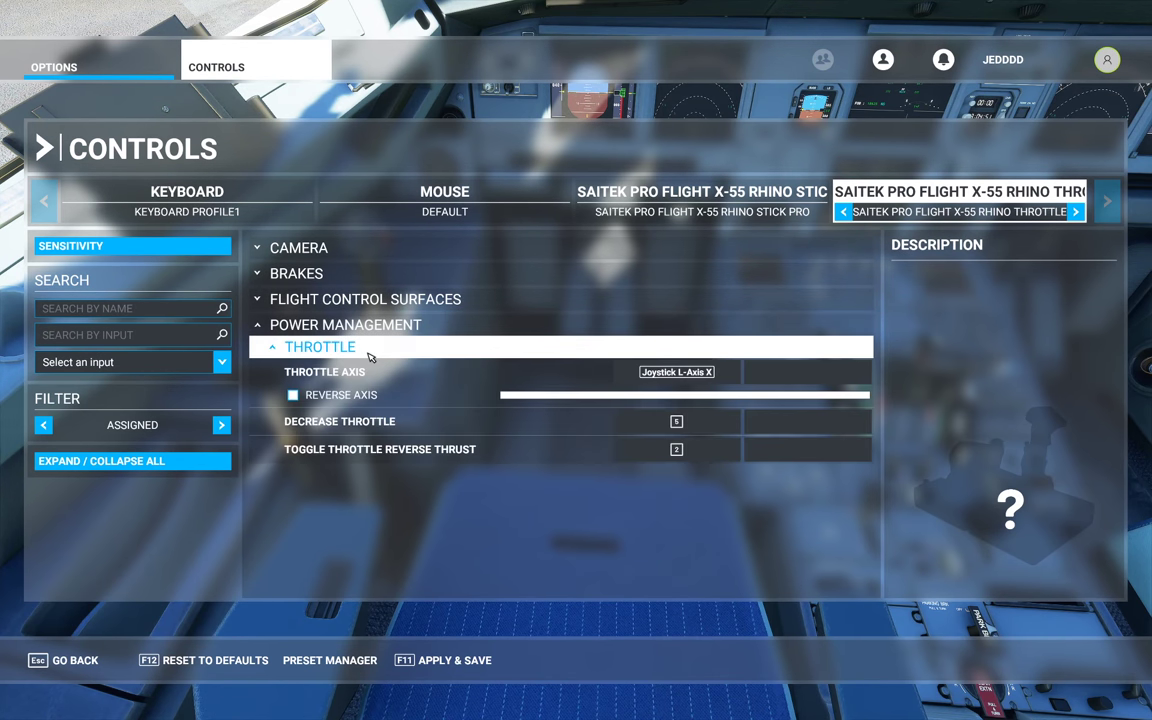
{"action": "left_click", "coordinate": [42, 426]}
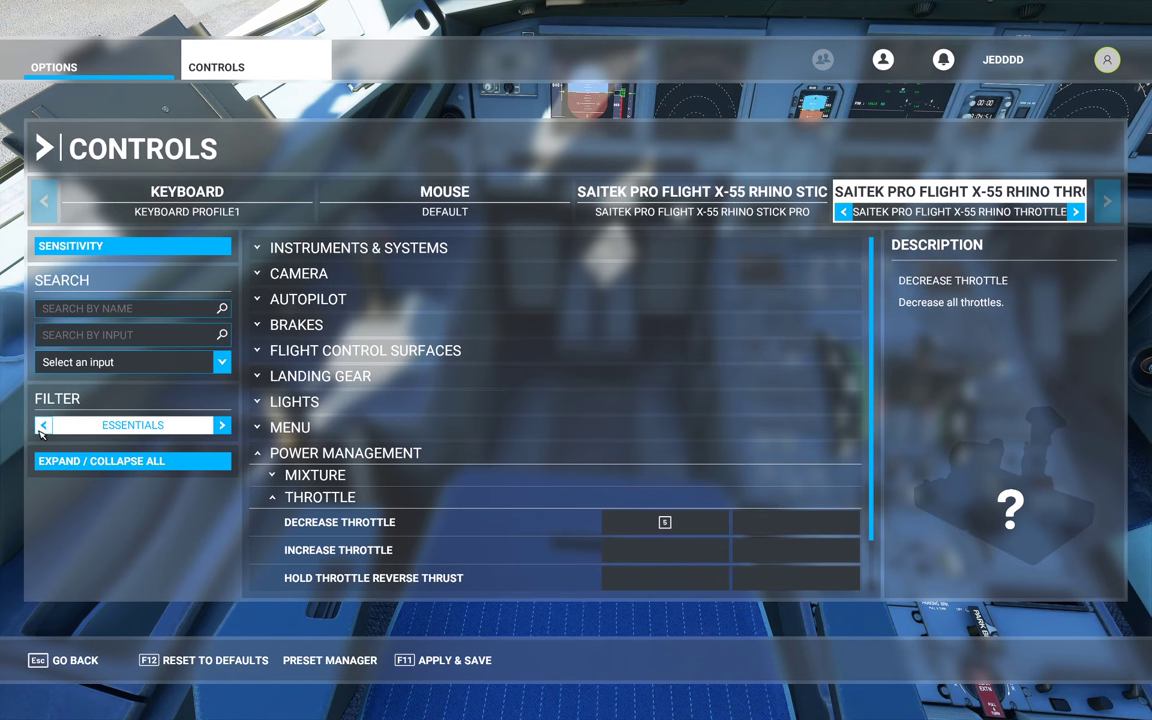
{"action": "left_click", "coordinate": [42, 426]}
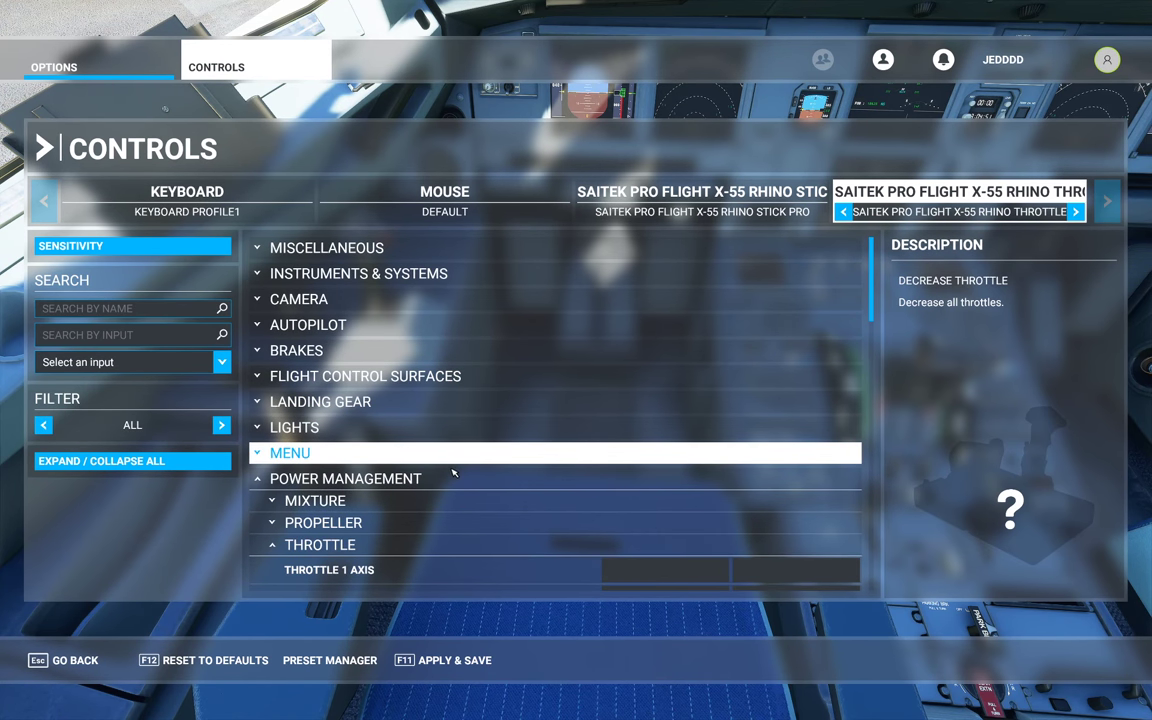
{"action": "scroll", "coordinate": [455, 478], "scroll_direction": "down", "scroll_amount": 12}
{"action": "scroll", "coordinate": [503, 537], "scroll_direction": "down", "scroll_amount": 5}
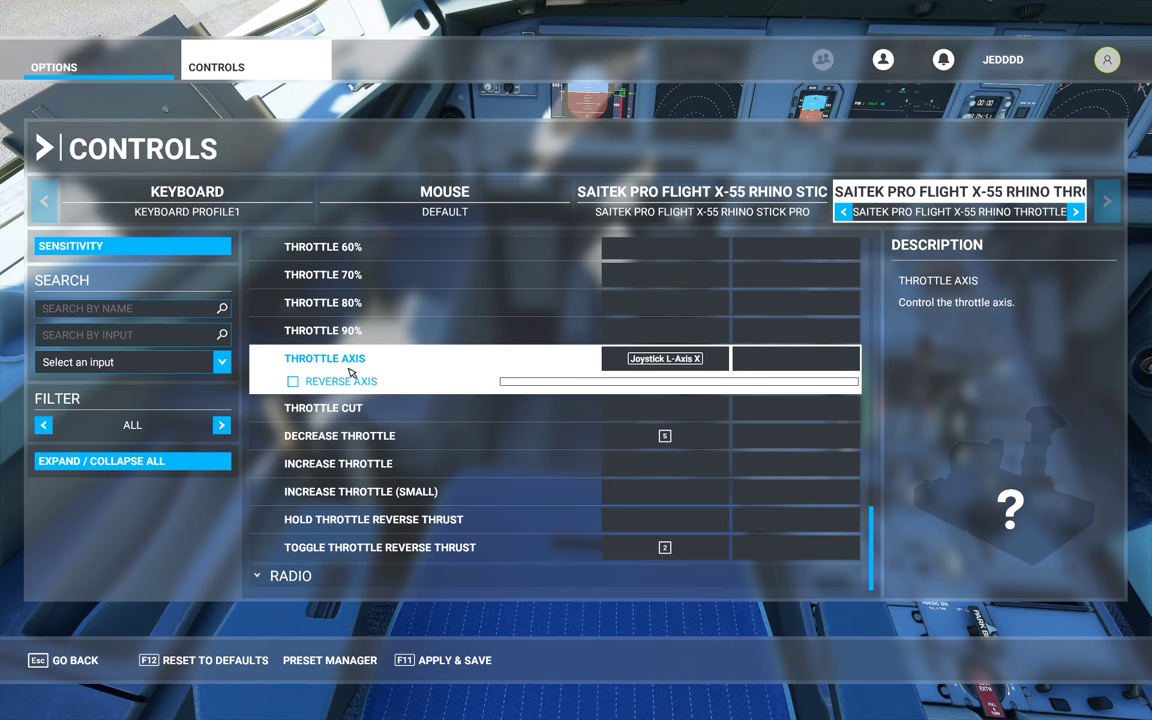
{"action": "scroll", "coordinate": [458, 386], "scroll_direction": "up", "scroll_amount": 10}
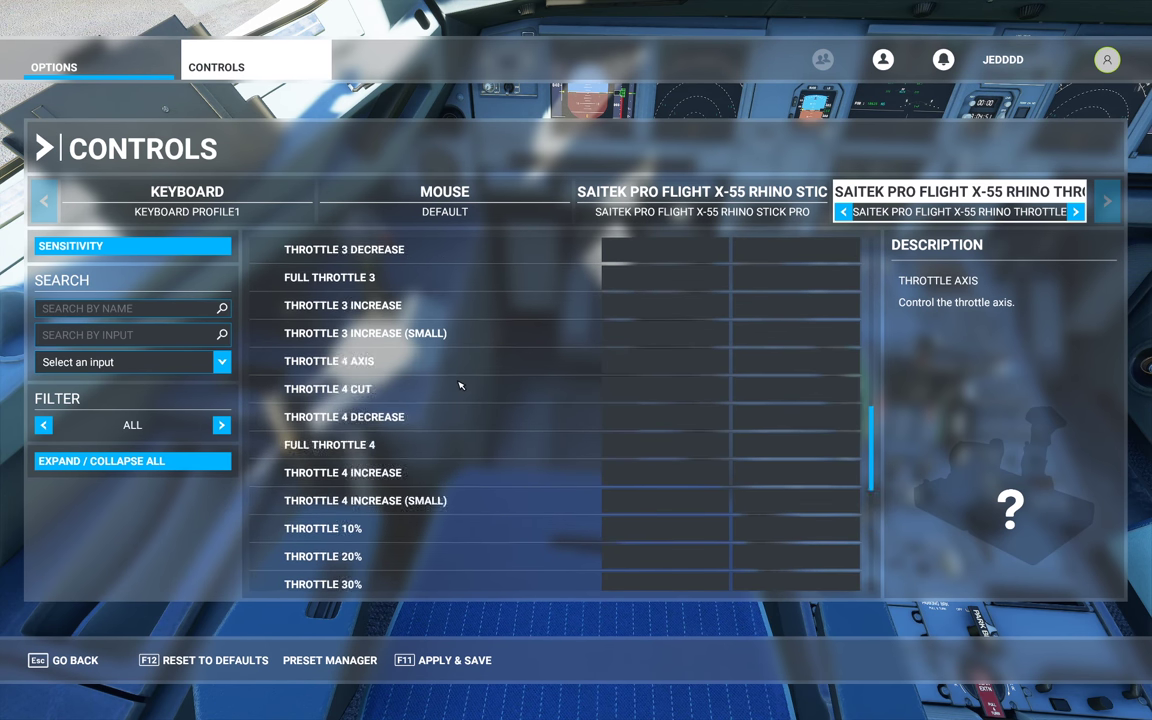
{"action": "scroll", "coordinate": [460, 386], "scroll_direction": "up", "scroll_amount": 5}
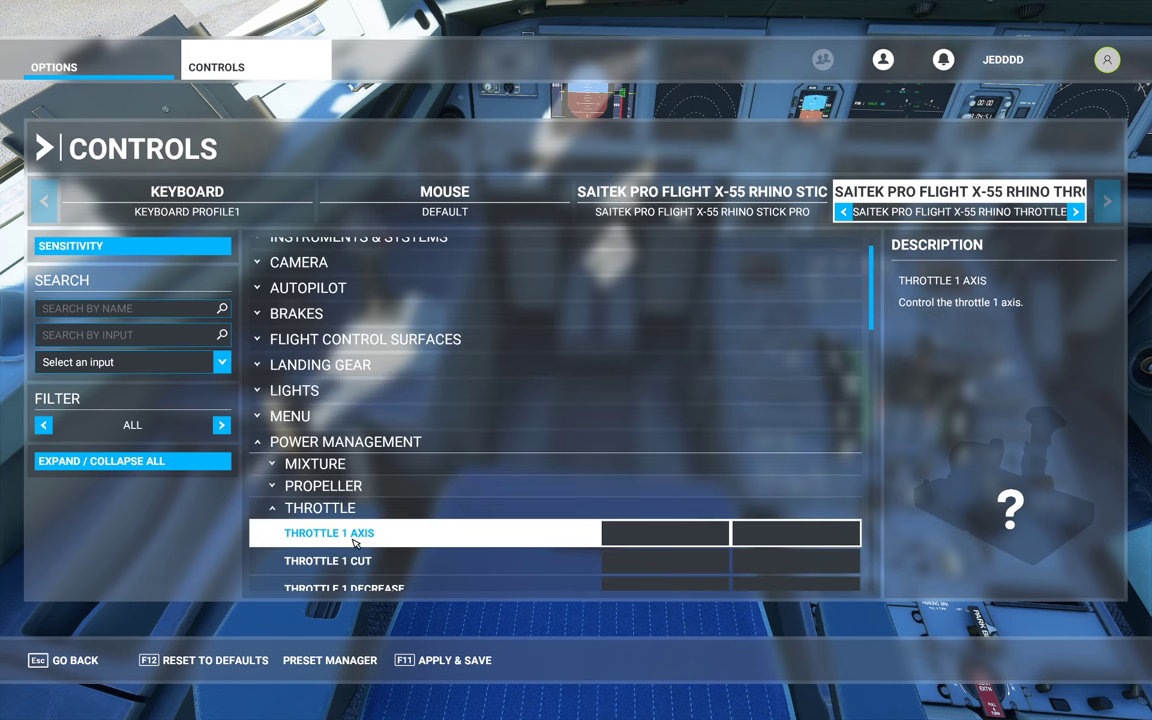